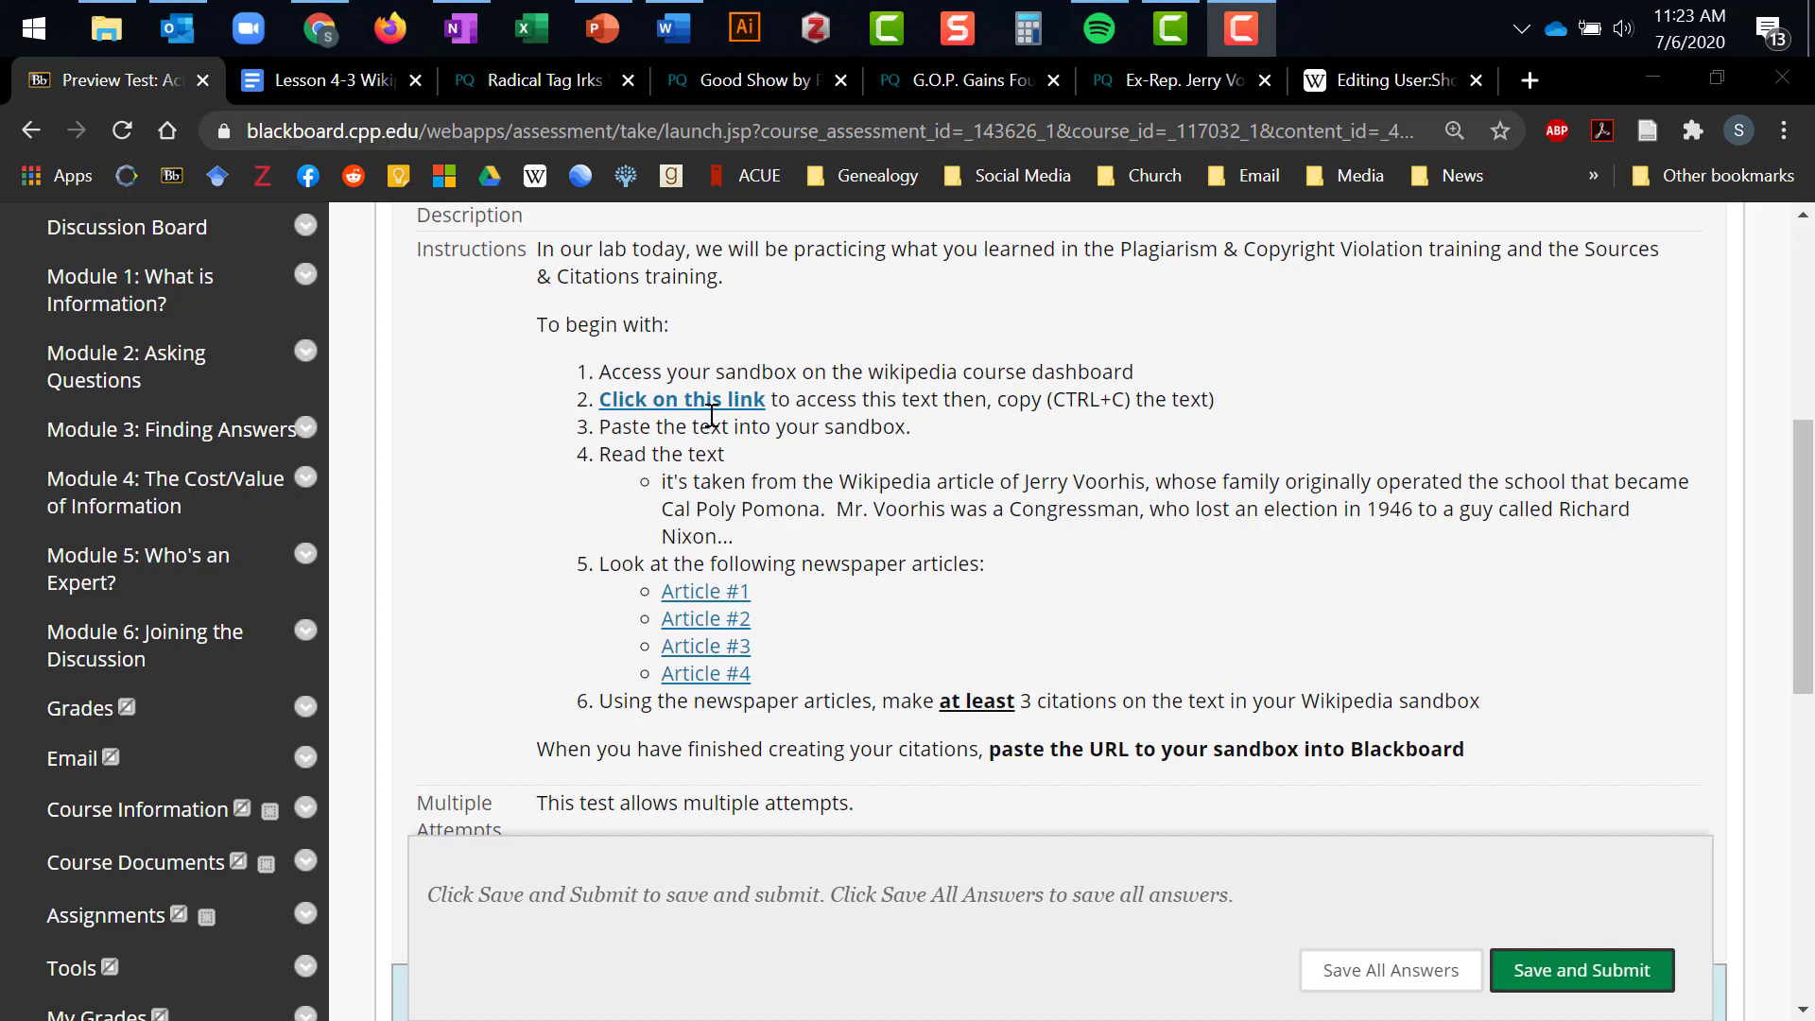
# Step: Copy the entire text of the Lesson 4-3 Wikipedia Dummy Text document
pyautogui.click(308, 79)
pyautogui.hotkey('ctrl', 'a')
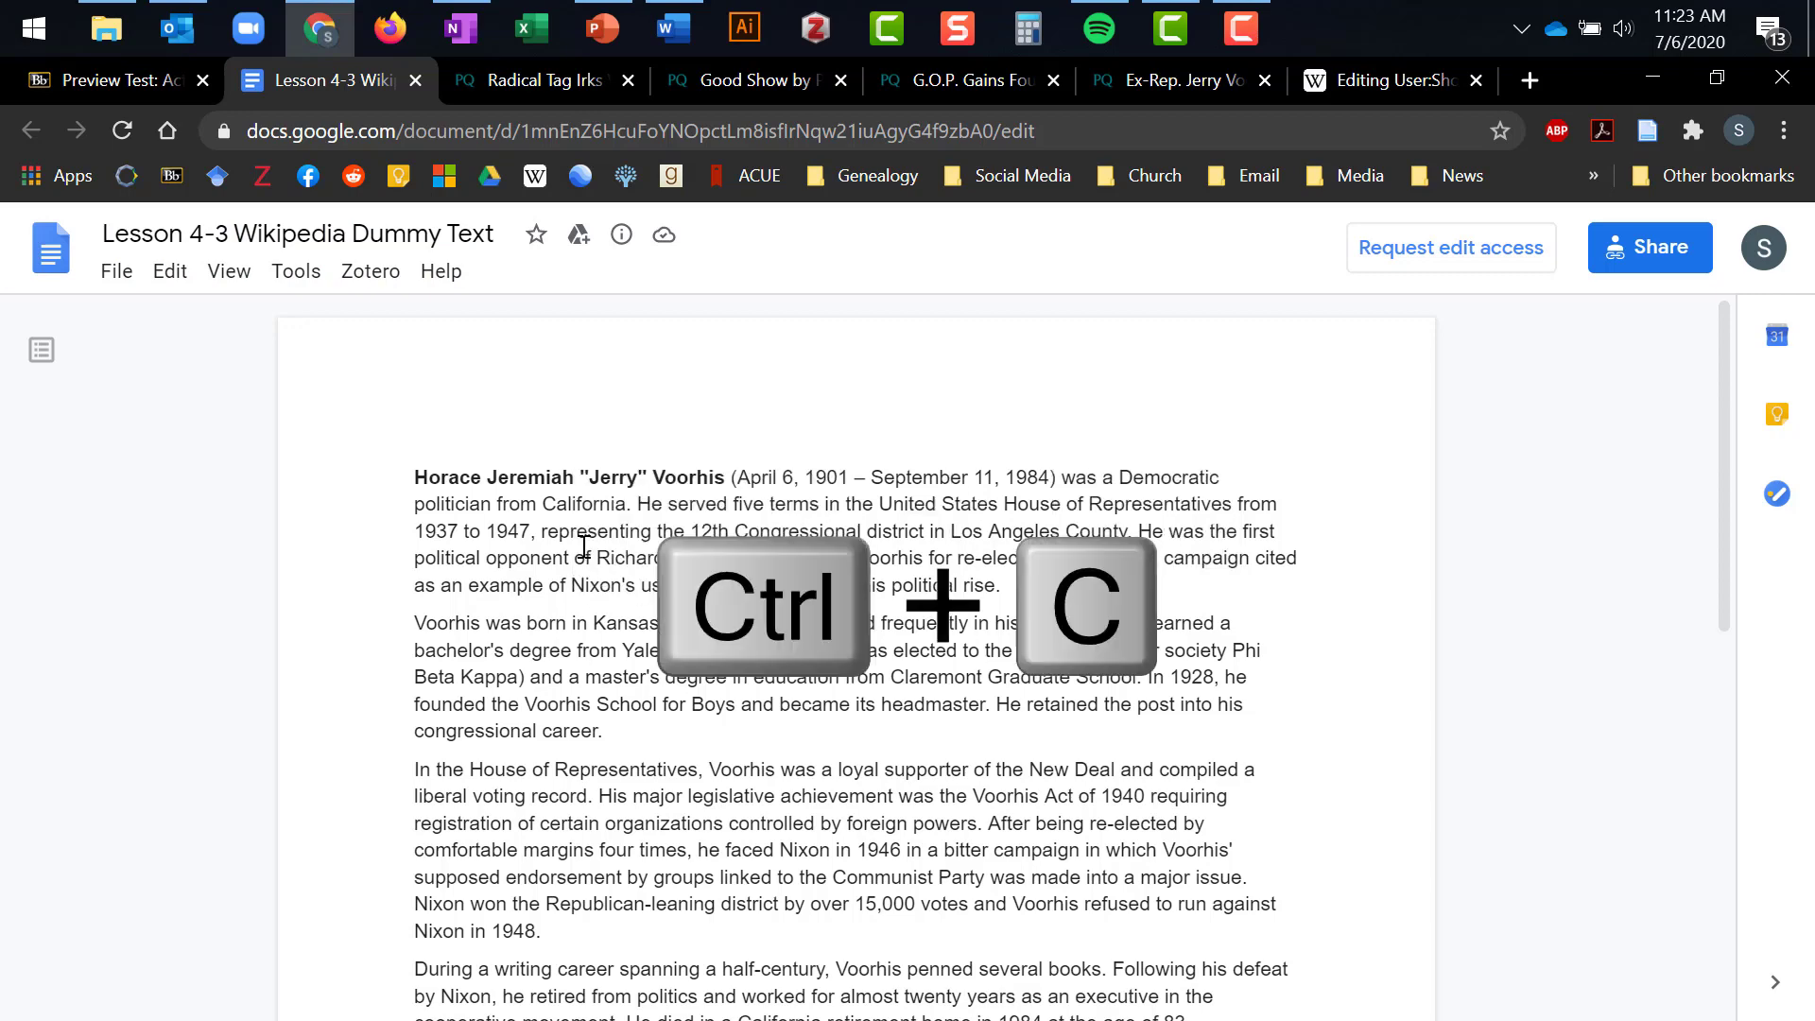
pyautogui.hotkey('ctrl', 'c')
# Step: Check the assignment instructions and skim the four ProQuest newspaper articles about Jerry Voorhis
pyautogui.click(122, 79)
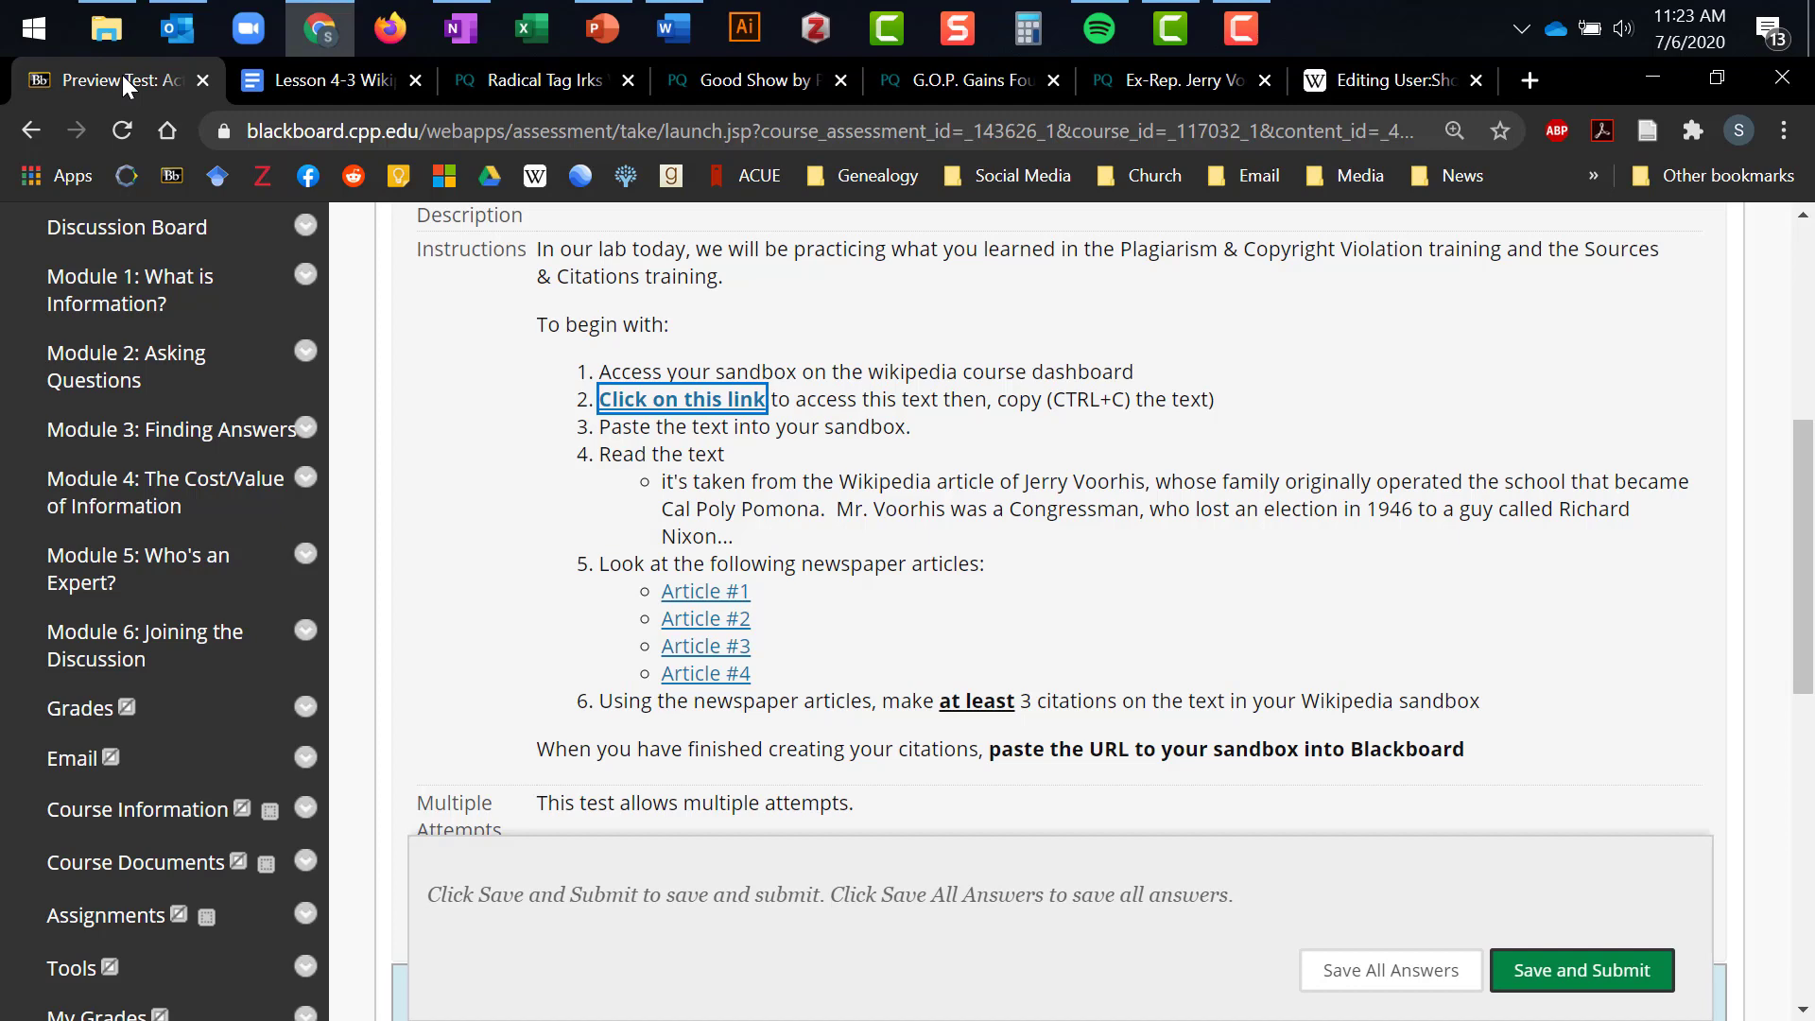
pyautogui.click(499, 80)
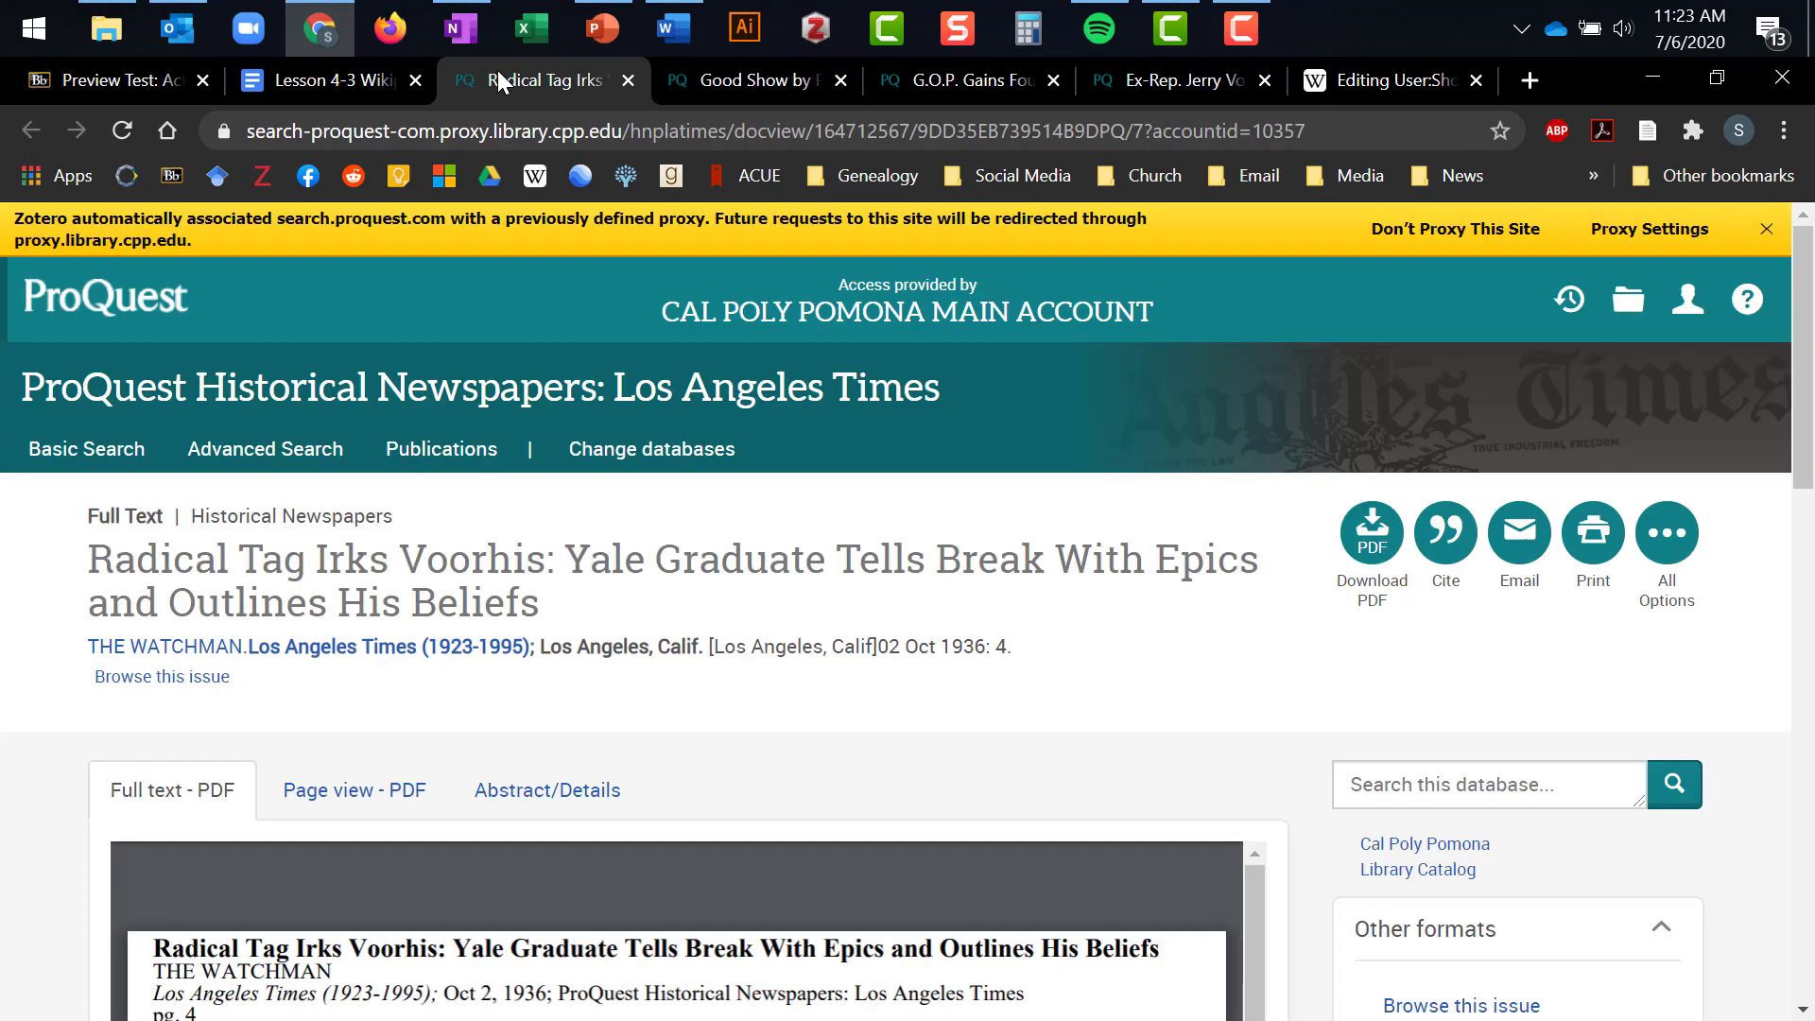
pyautogui.scroll(-9, 1804, 388)
pyautogui.scroll(-5, 1190, 375)
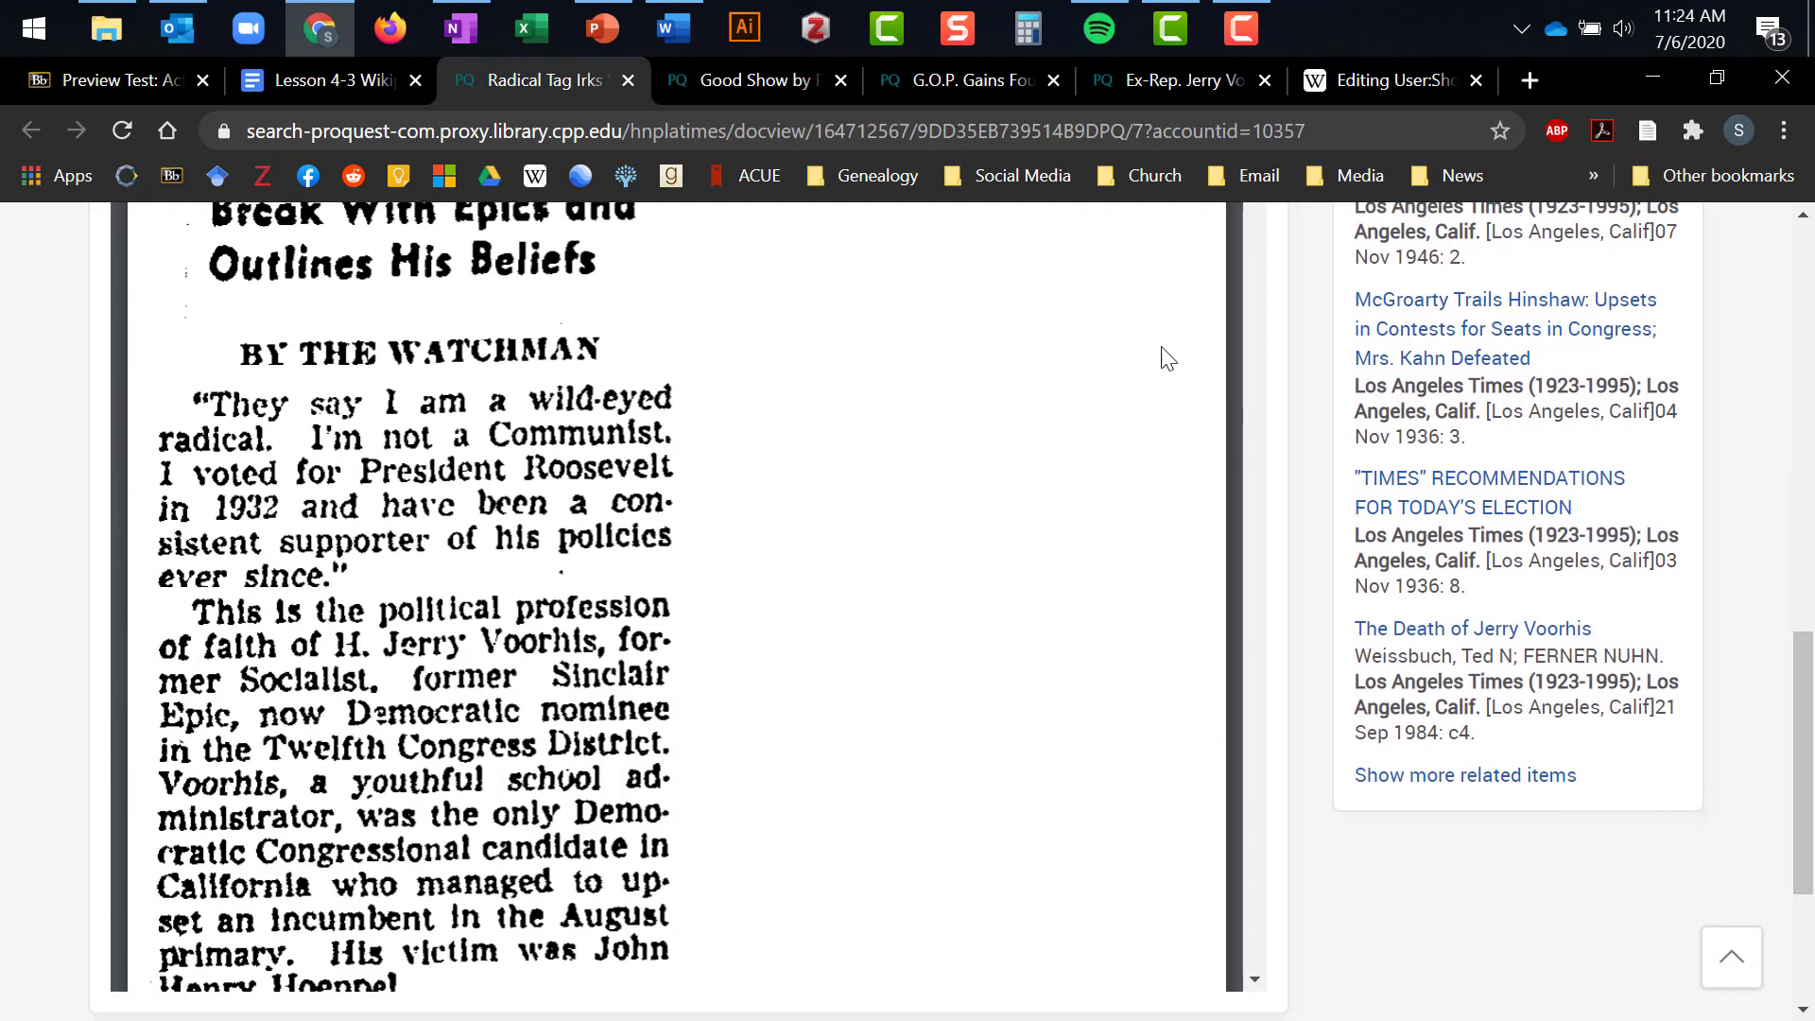
pyautogui.click(783, 75)
pyautogui.moveTo(1806, 272); pyautogui.dragTo(1806, 616)
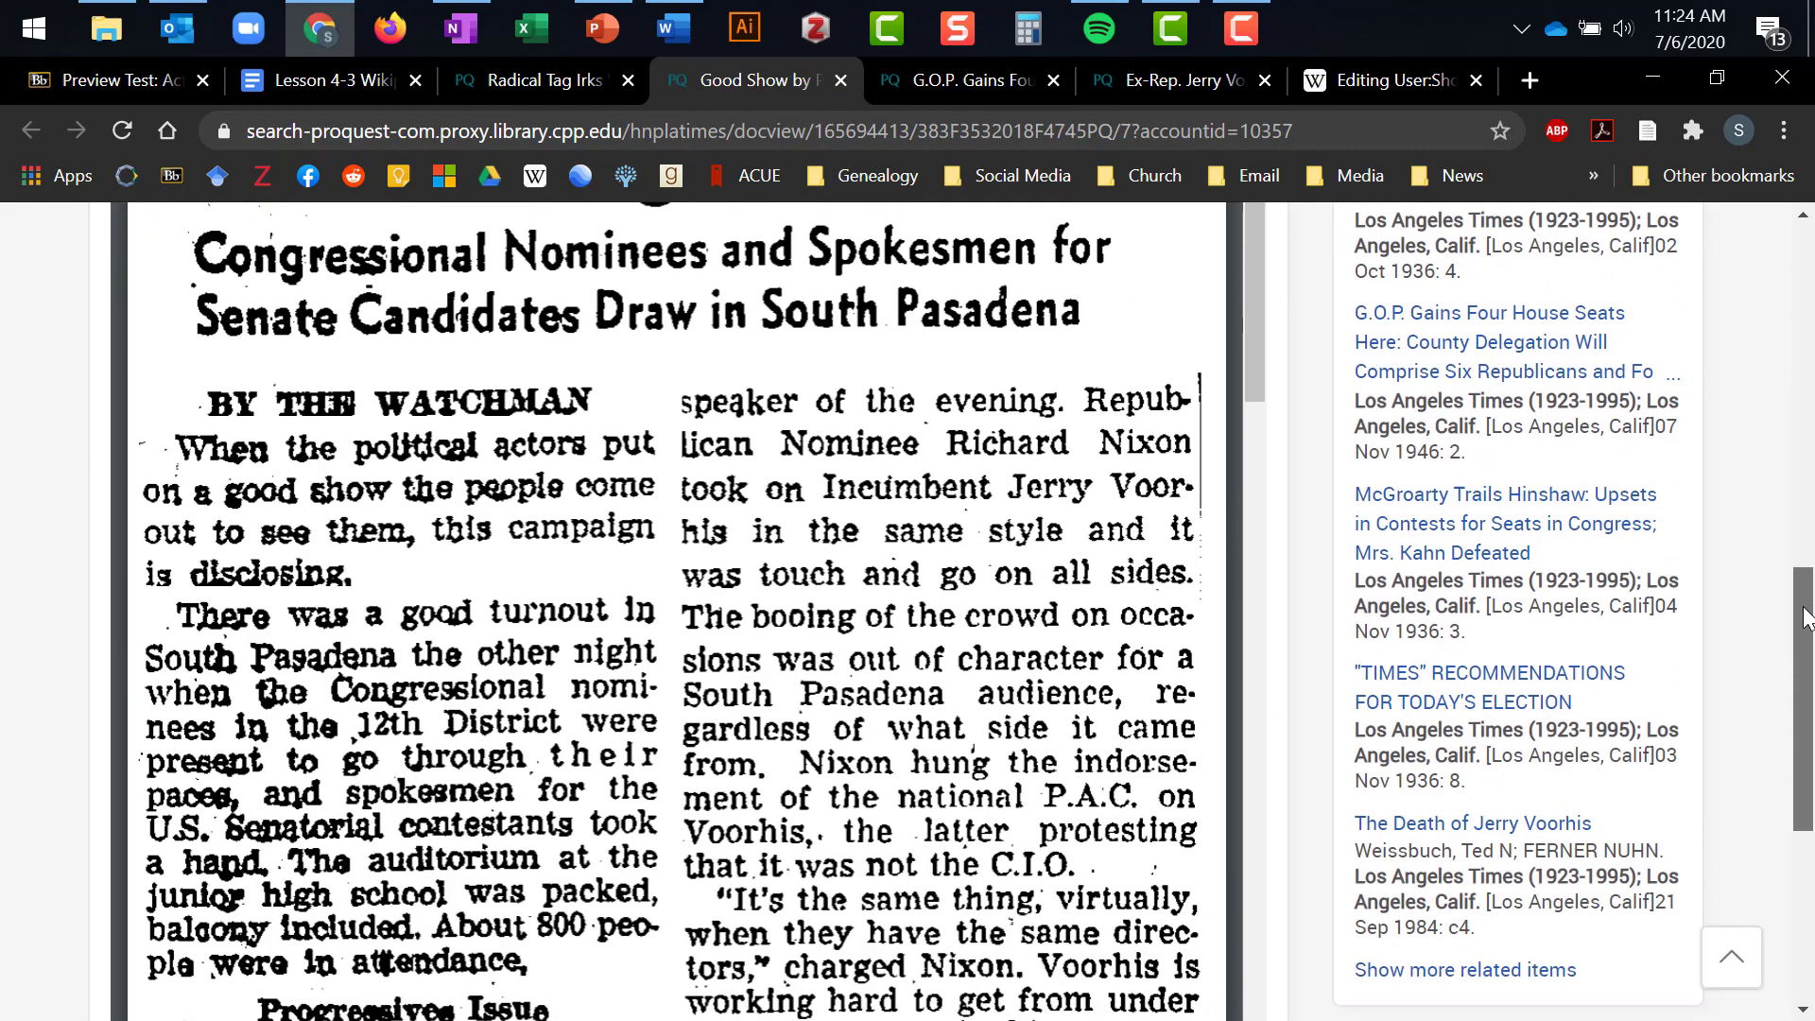
pyautogui.click(974, 76)
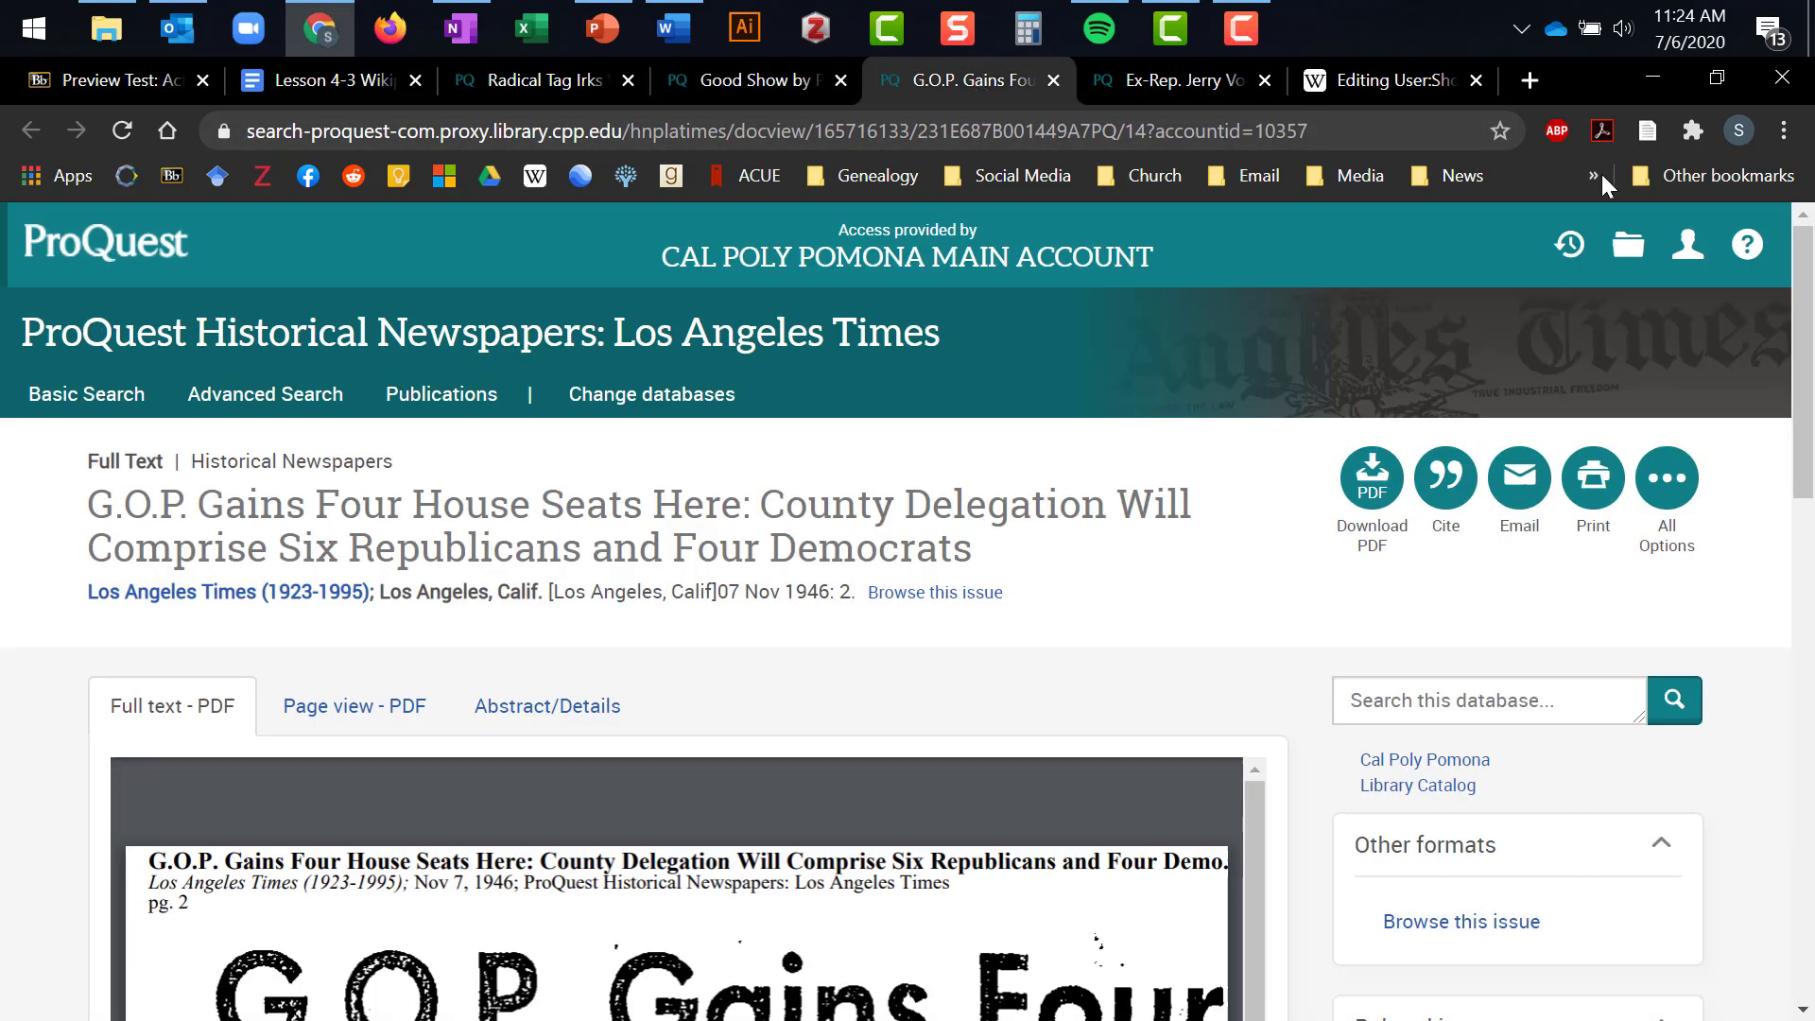
pyautogui.moveTo(1806, 296); pyautogui.dragTo(1810, 665)
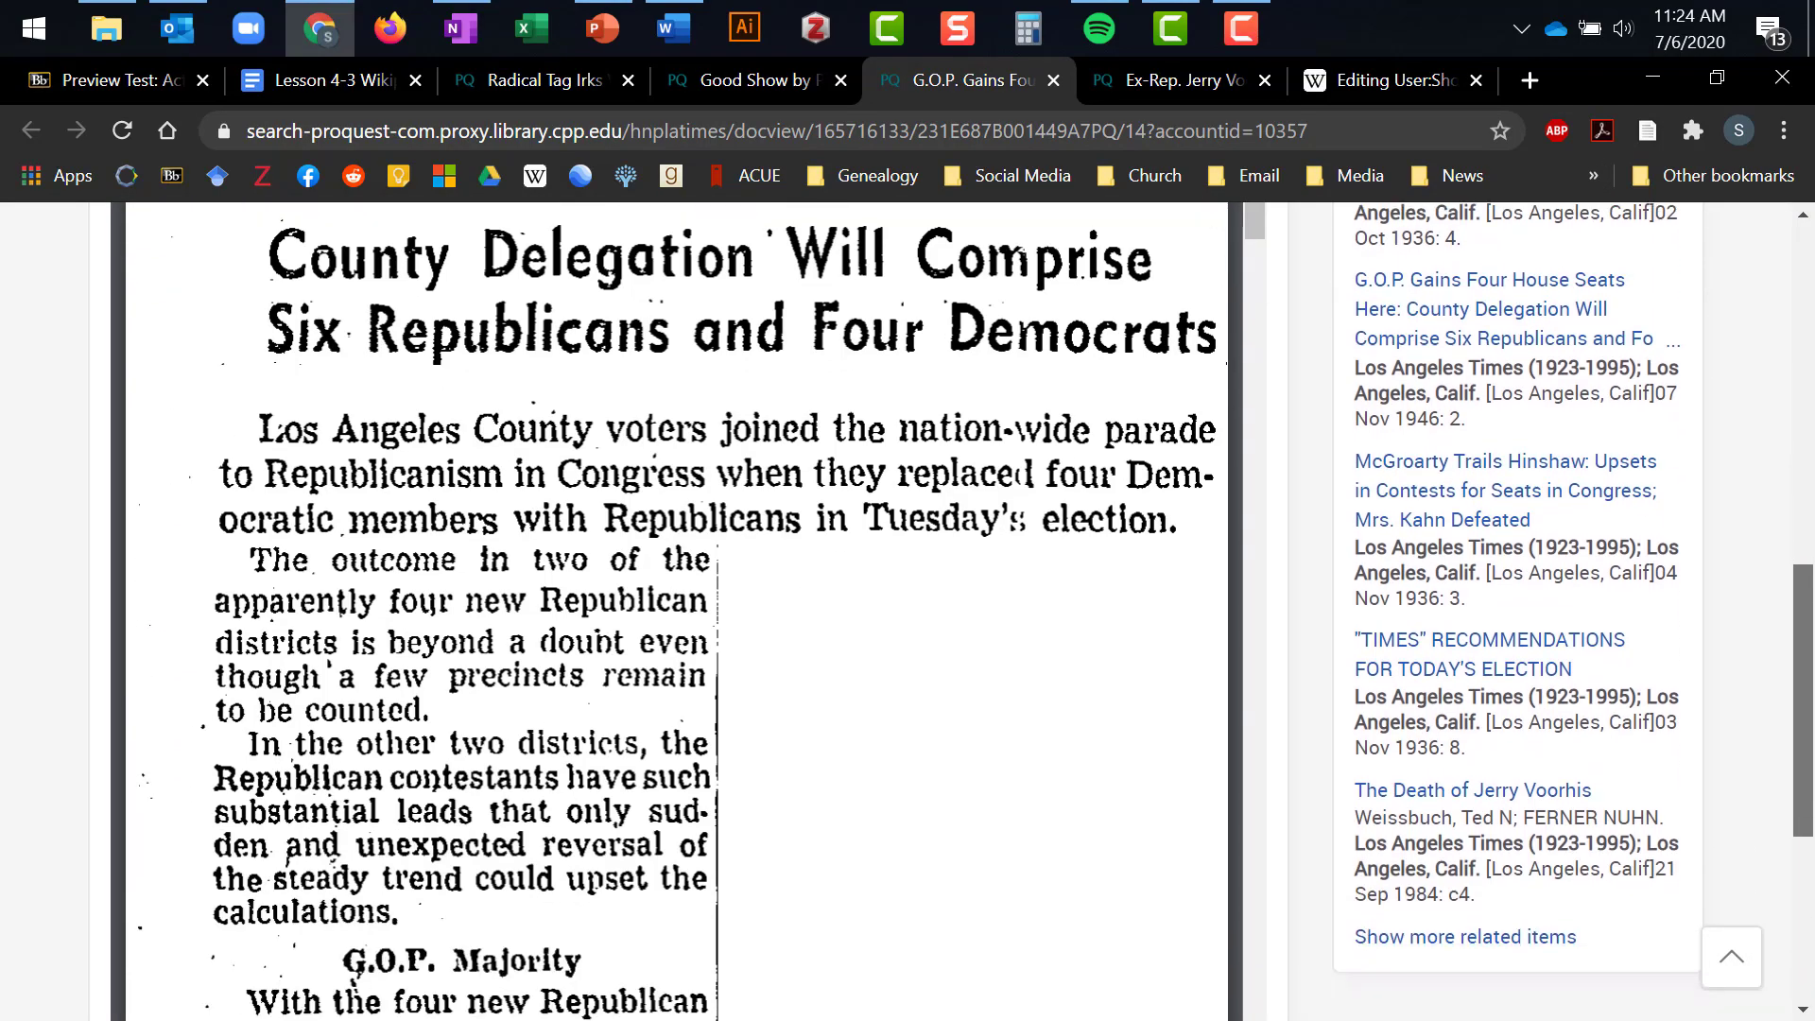
pyautogui.click(1164, 95)
pyautogui.moveTo(1809, 342); pyautogui.dragTo(1806, 794)
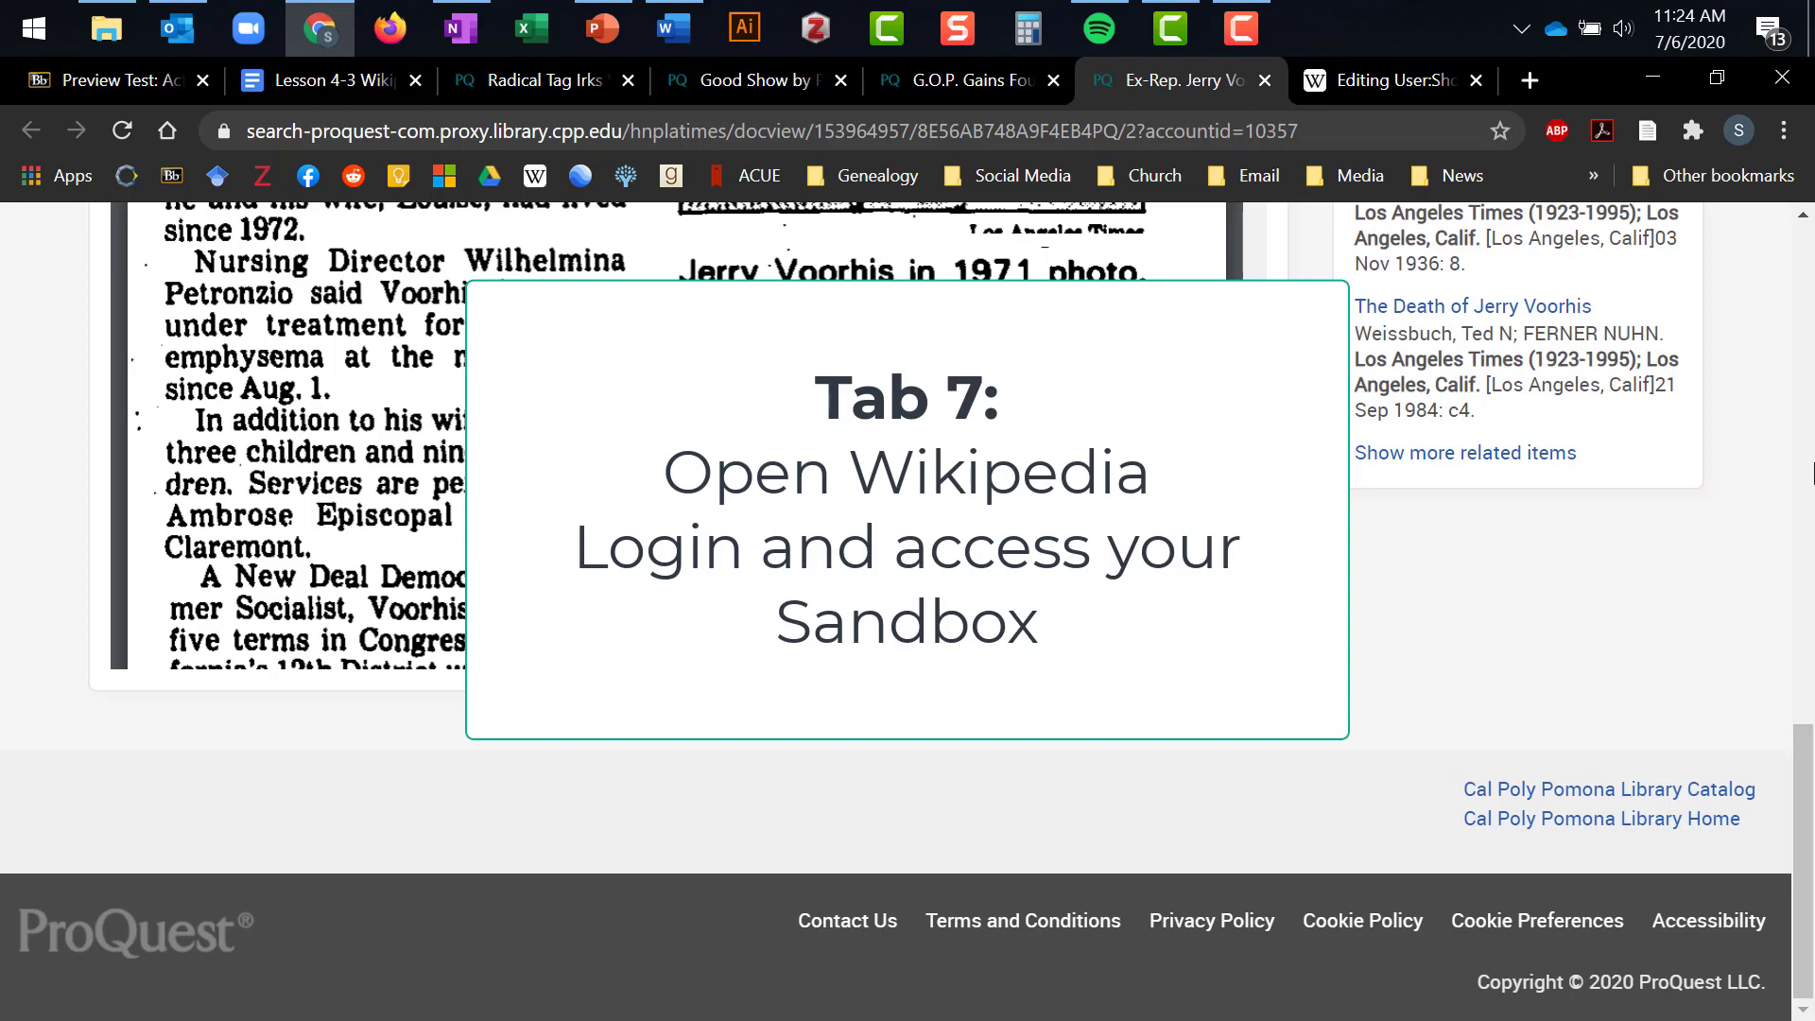
# Step: Paste the copied text into the Wikipedia sandbox and close the dummy text document
pyautogui.click(1368, 80)
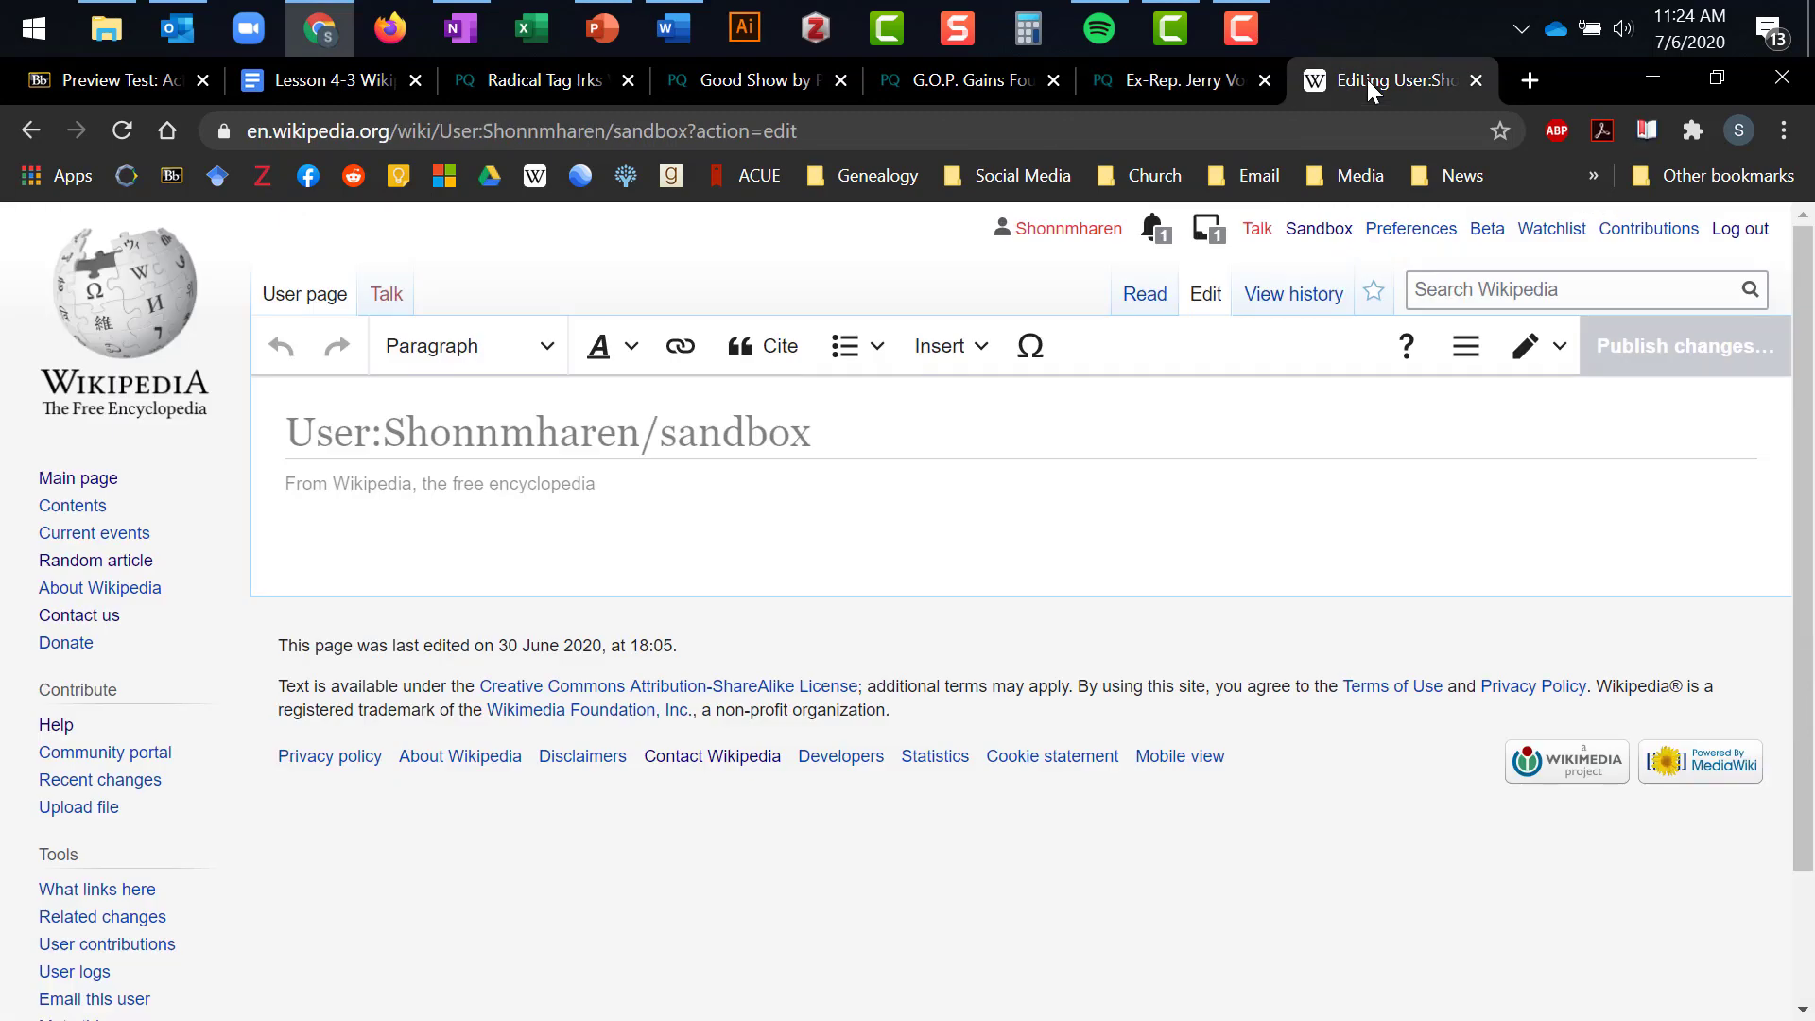
pyautogui.click(811, 568)
pyautogui.hotkey('ctrl', 'v')
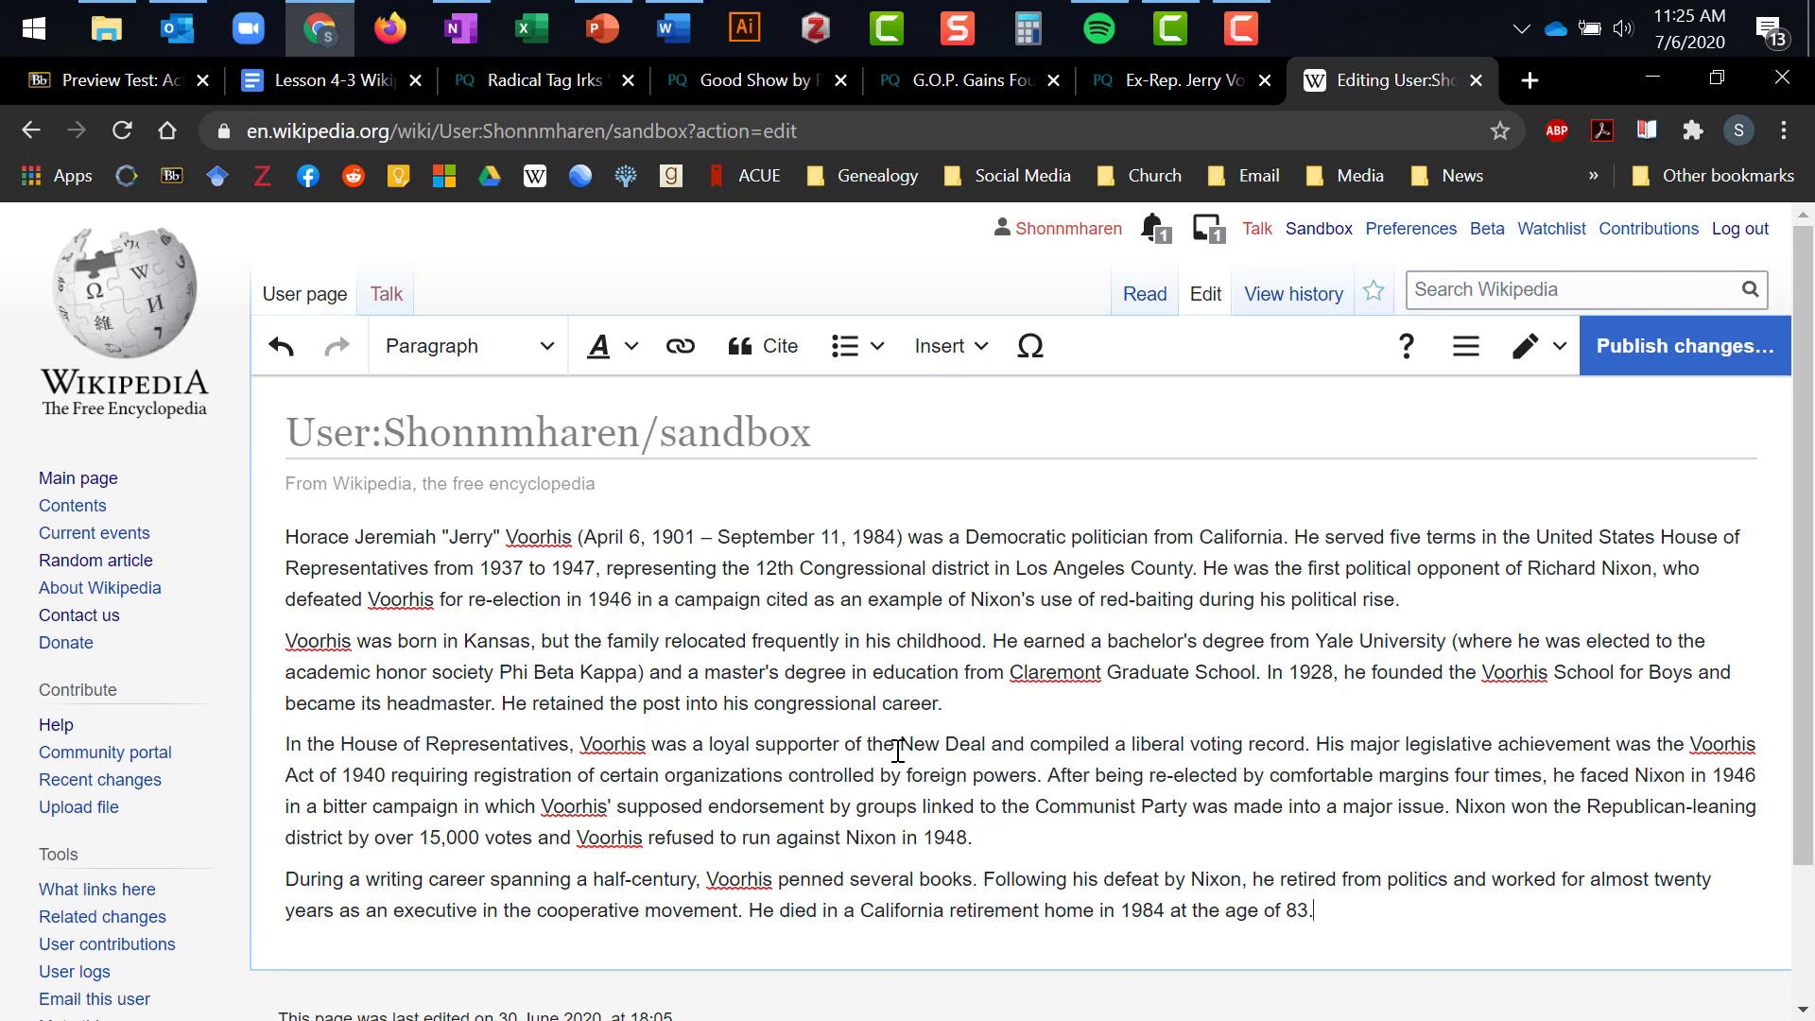
pyautogui.click(415, 81)
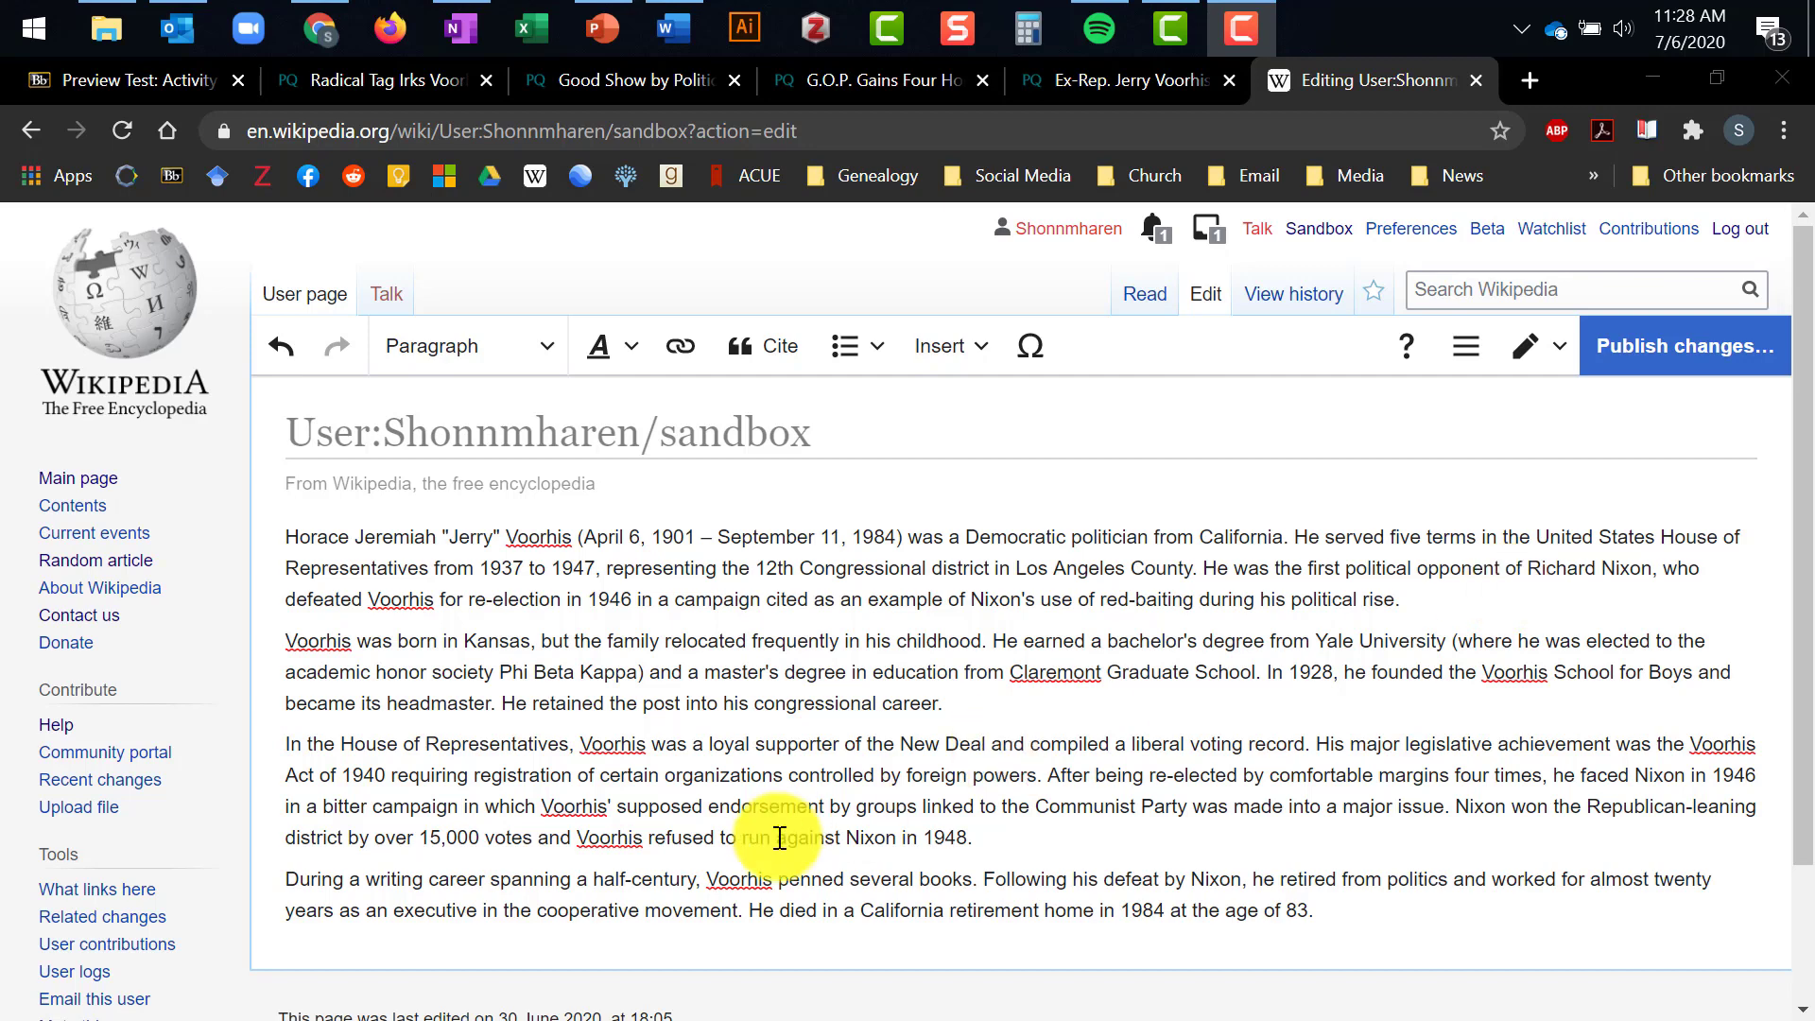
# Step: Start a manual News citation at the end of the last paragraph, after "at the age of 83."
pyautogui.click(1316, 913)
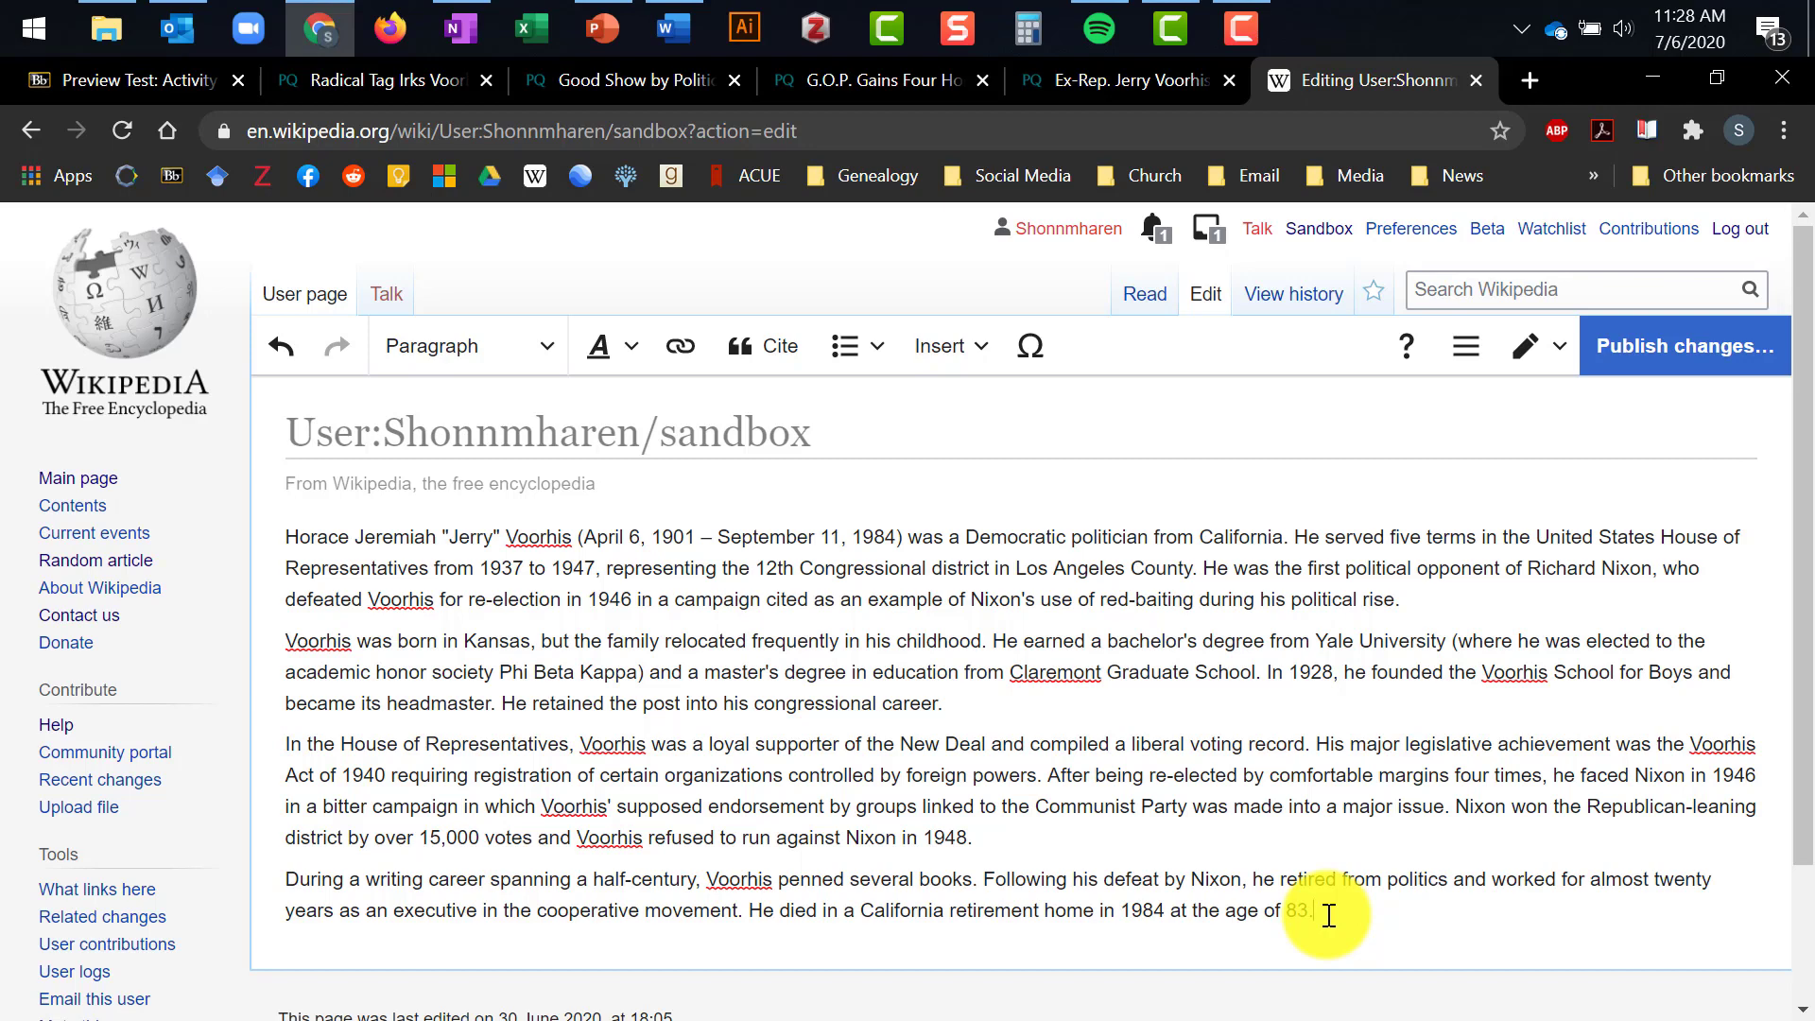
pyautogui.click(770, 364)
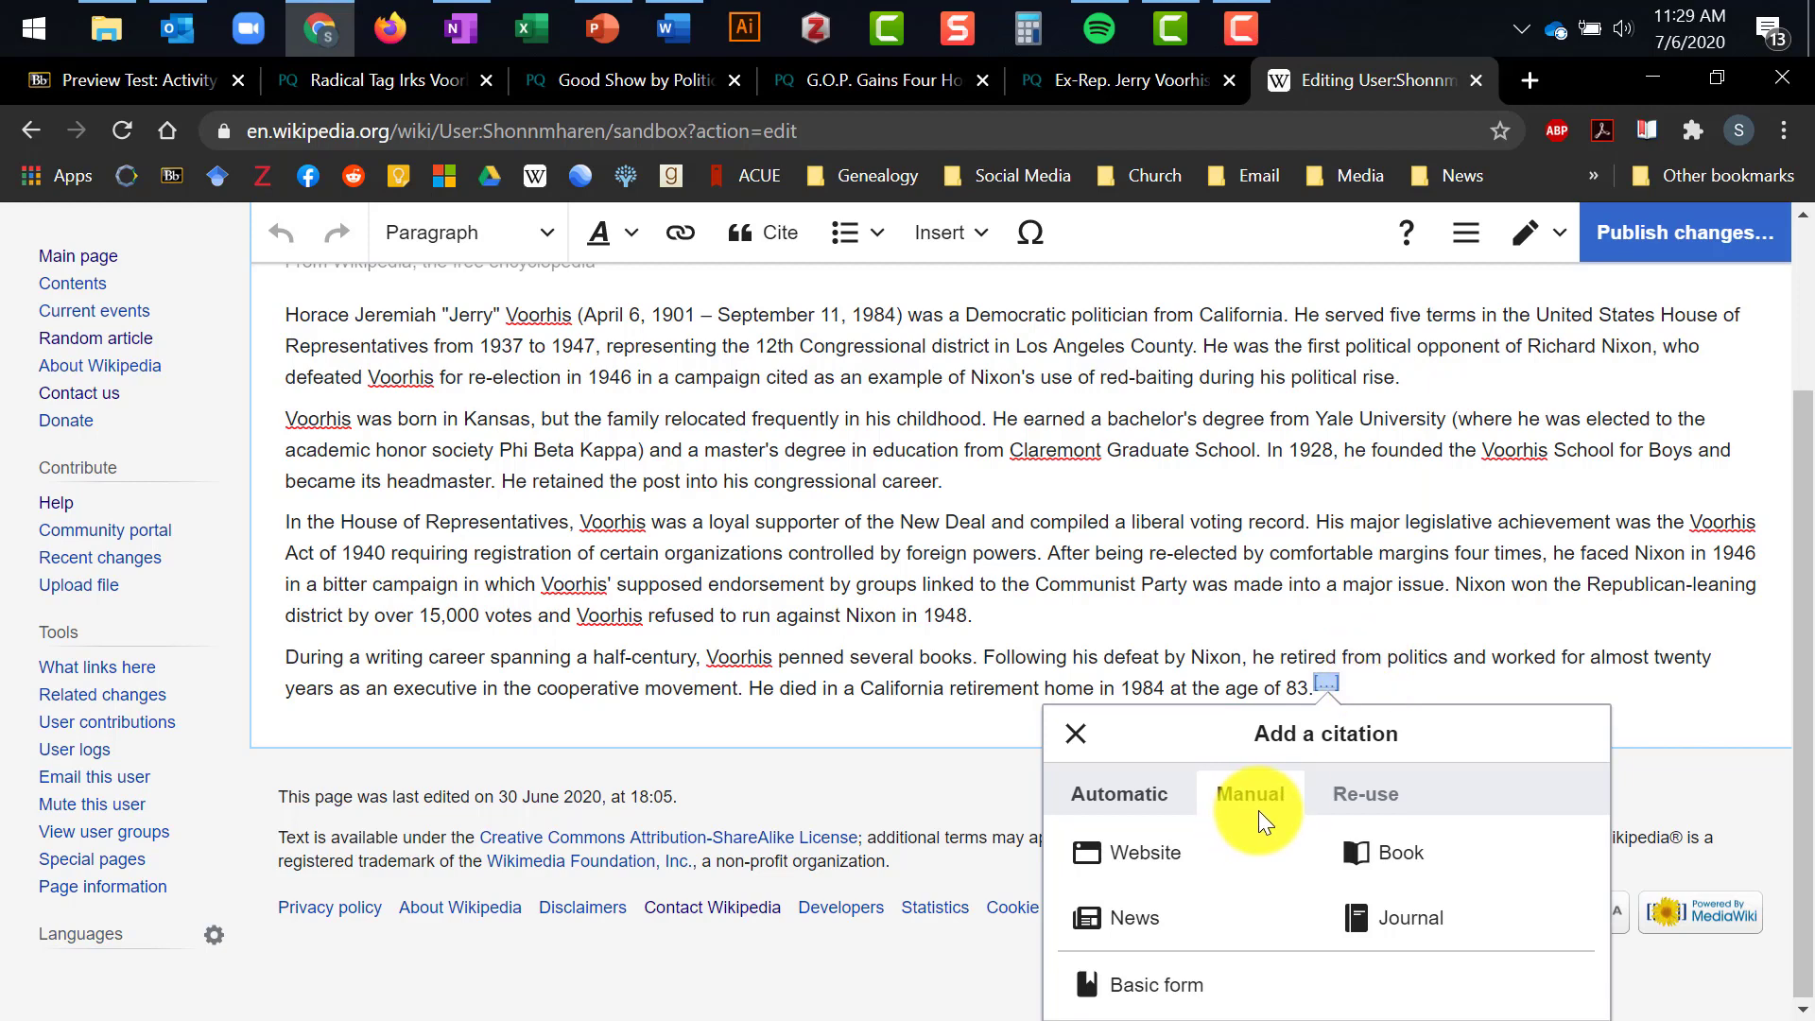
pyautogui.click(1133, 923)
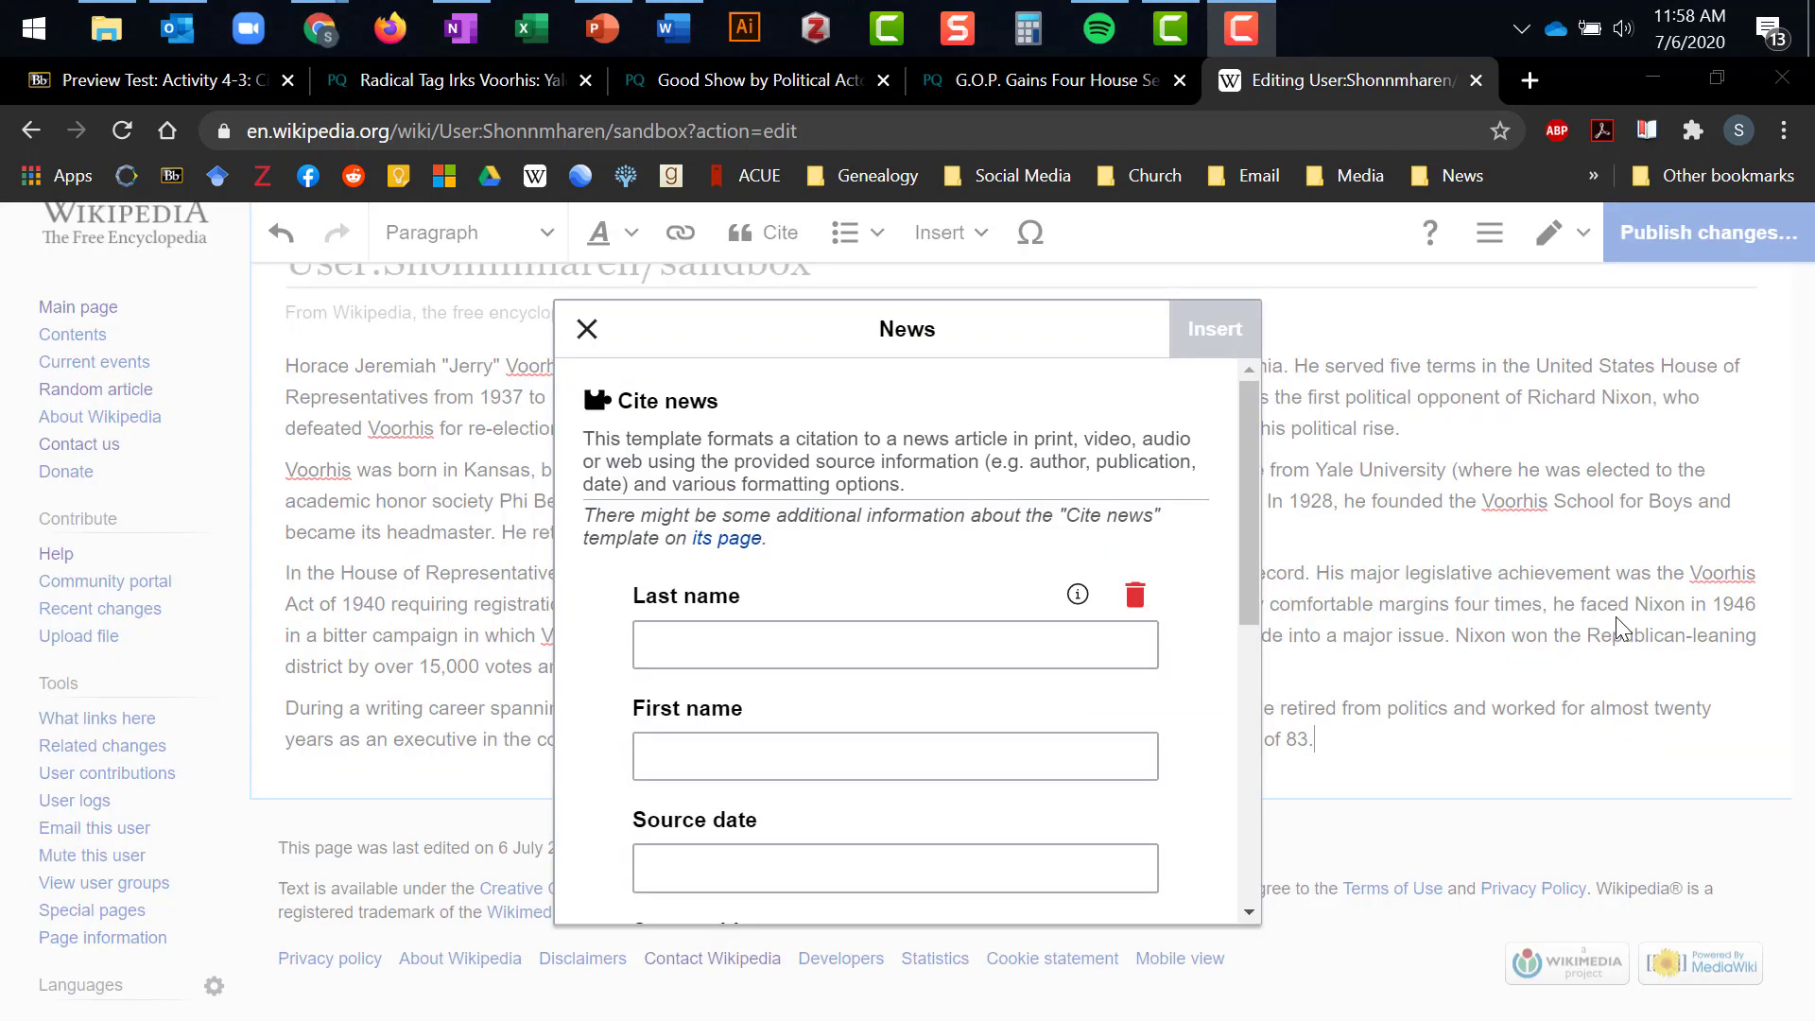
pyautogui.moveTo(1240, 576)
pyautogui.mouseDown()
pyautogui.moveTo(1247, 867)
pyautogui.moveTo(1239, 554)
pyautogui.mouseUp()
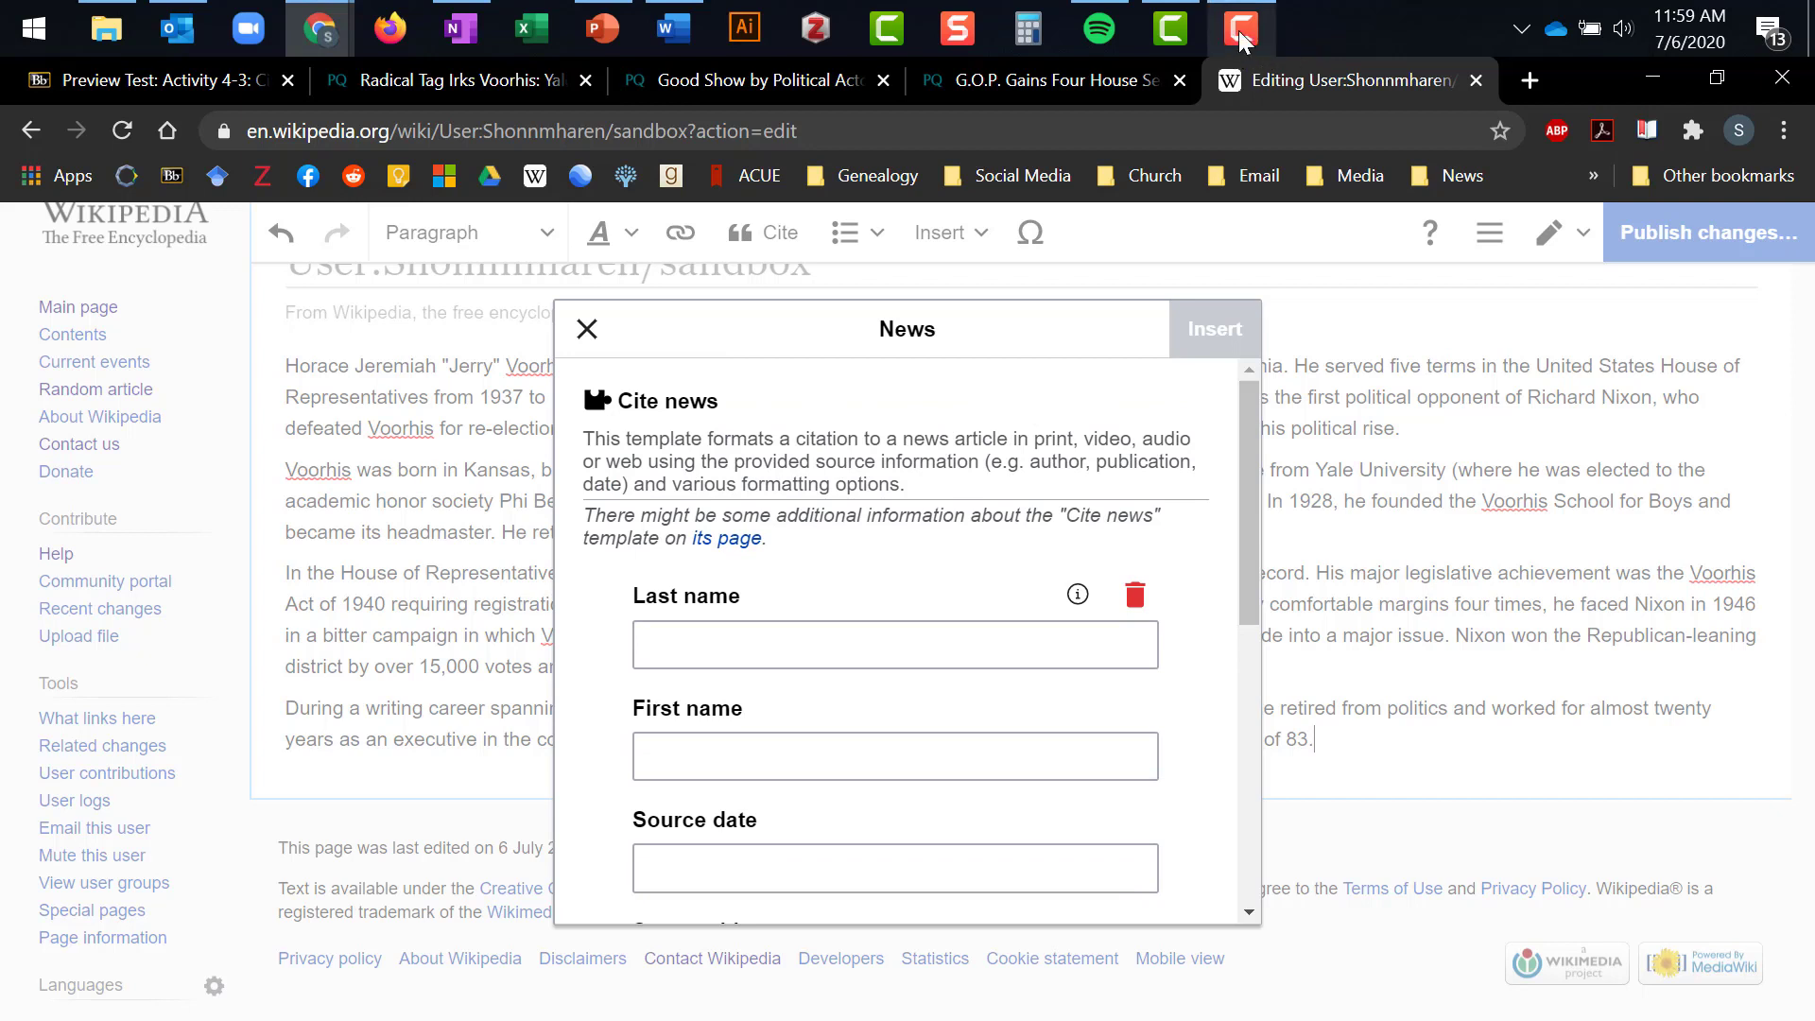
pyautogui.moveTo(1239, 31)
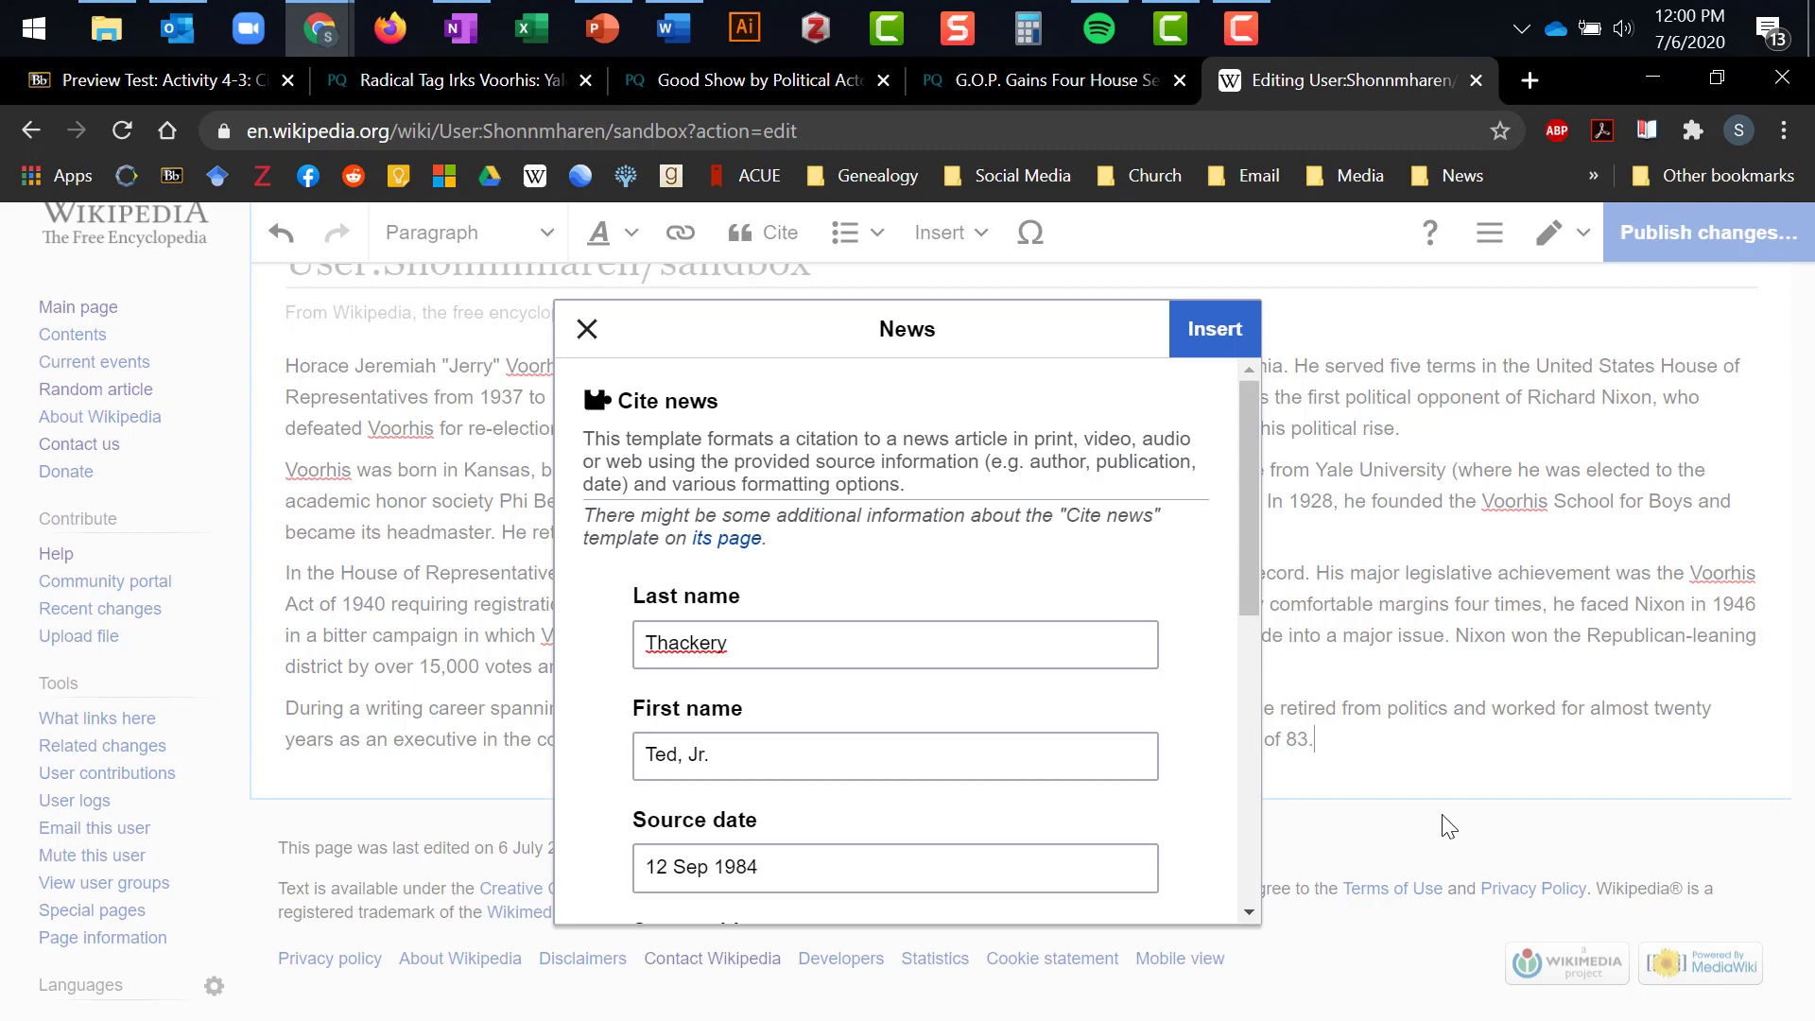
# Step: Try "The Watchman" as the citation's last name and put the article author's last name back
pyautogui.moveTo(1251, 530); pyautogui.dragTo(1248, 565)
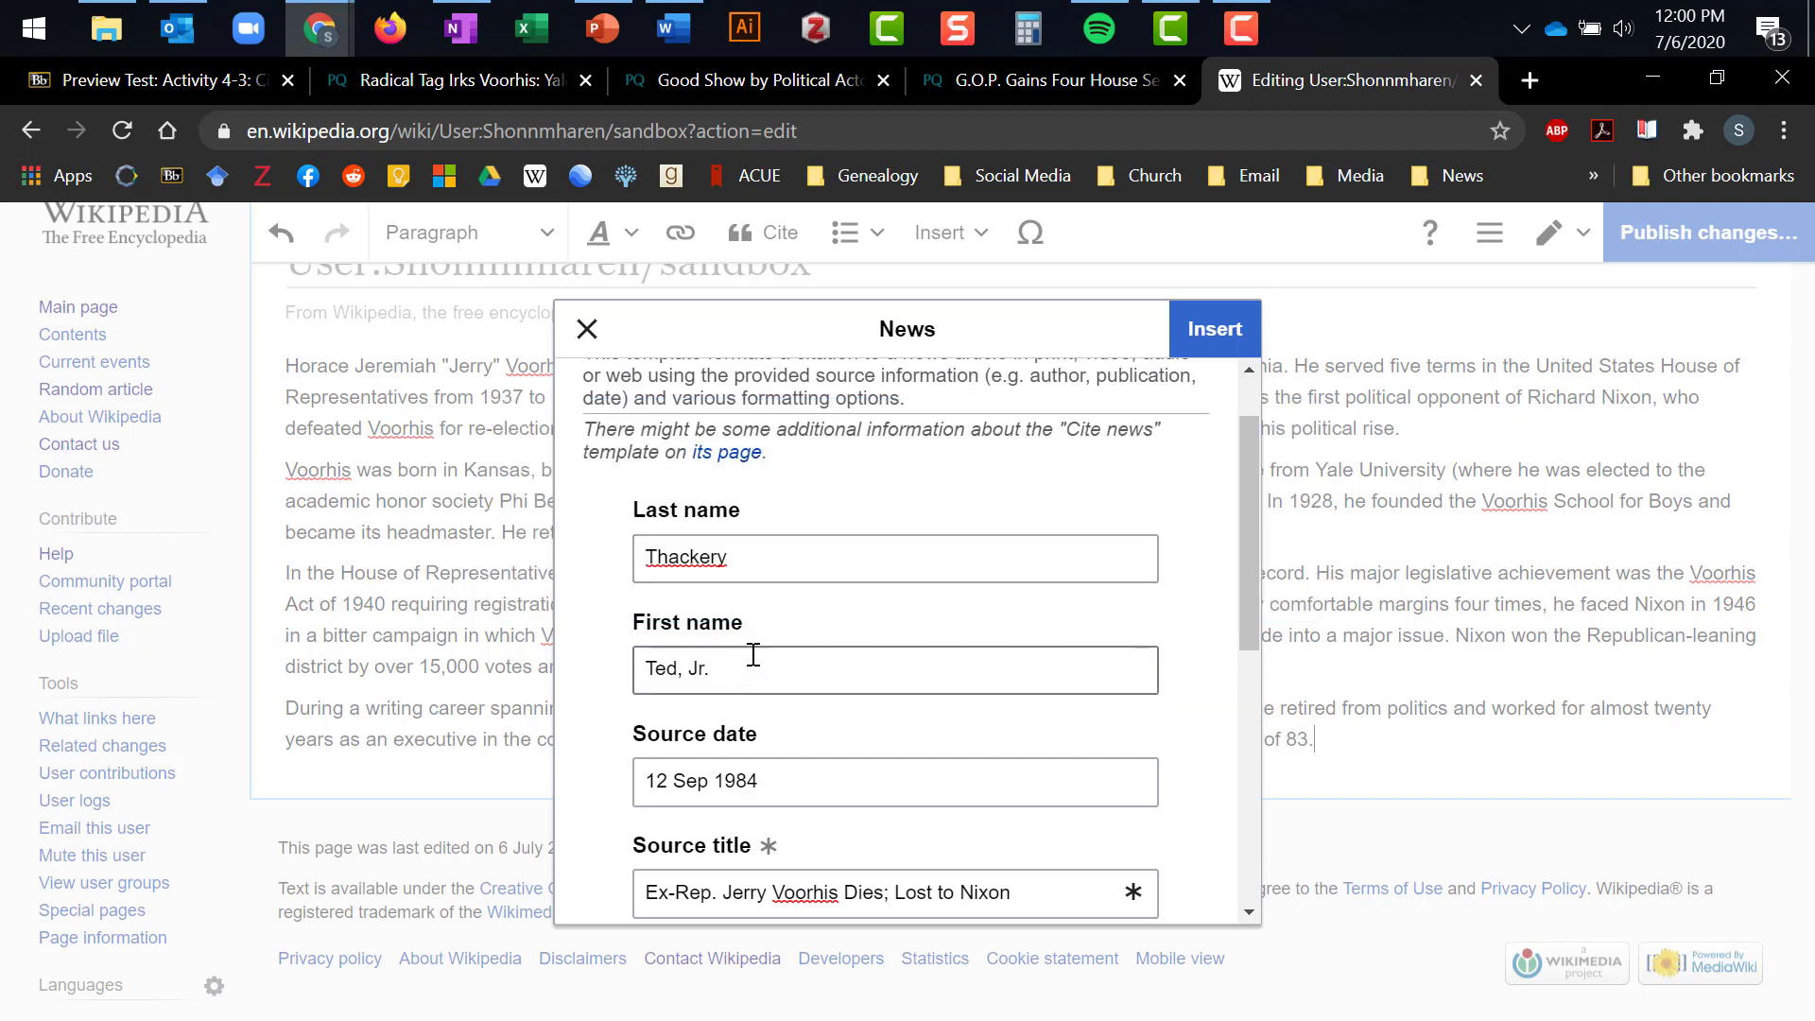
pyautogui.doubleClick(807, 556)
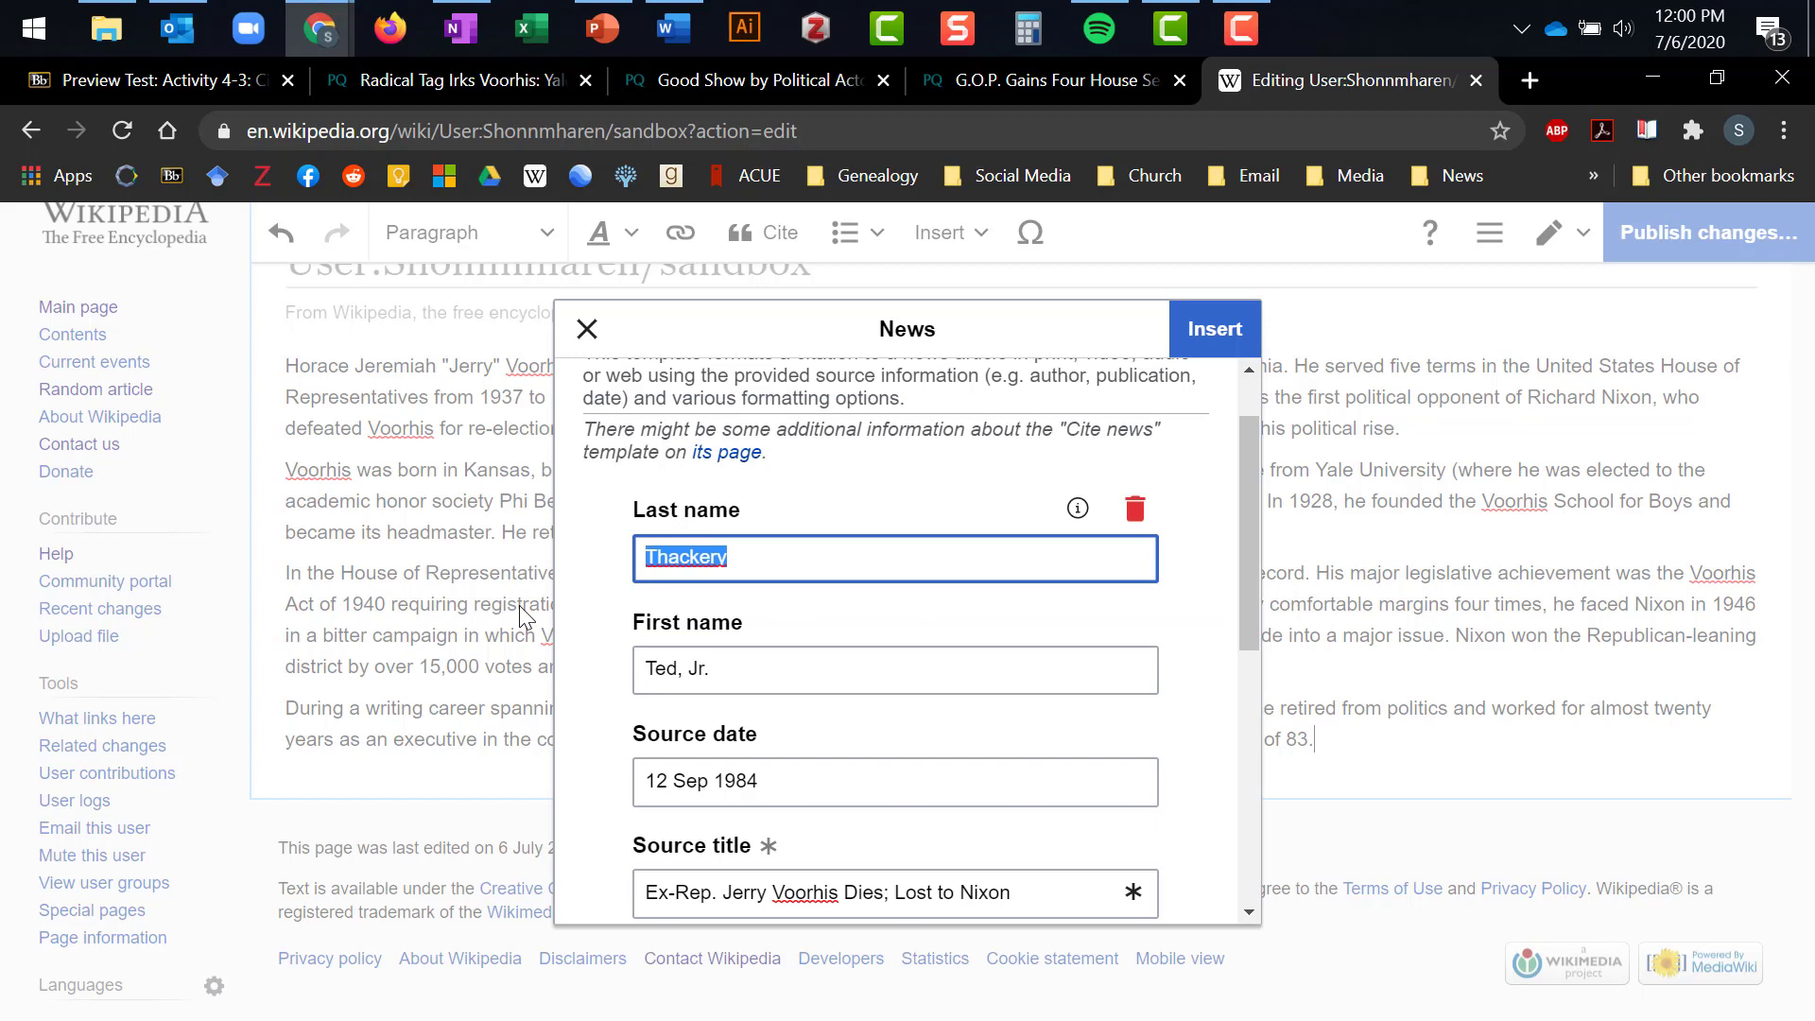
pyautogui.write('The Watchman')
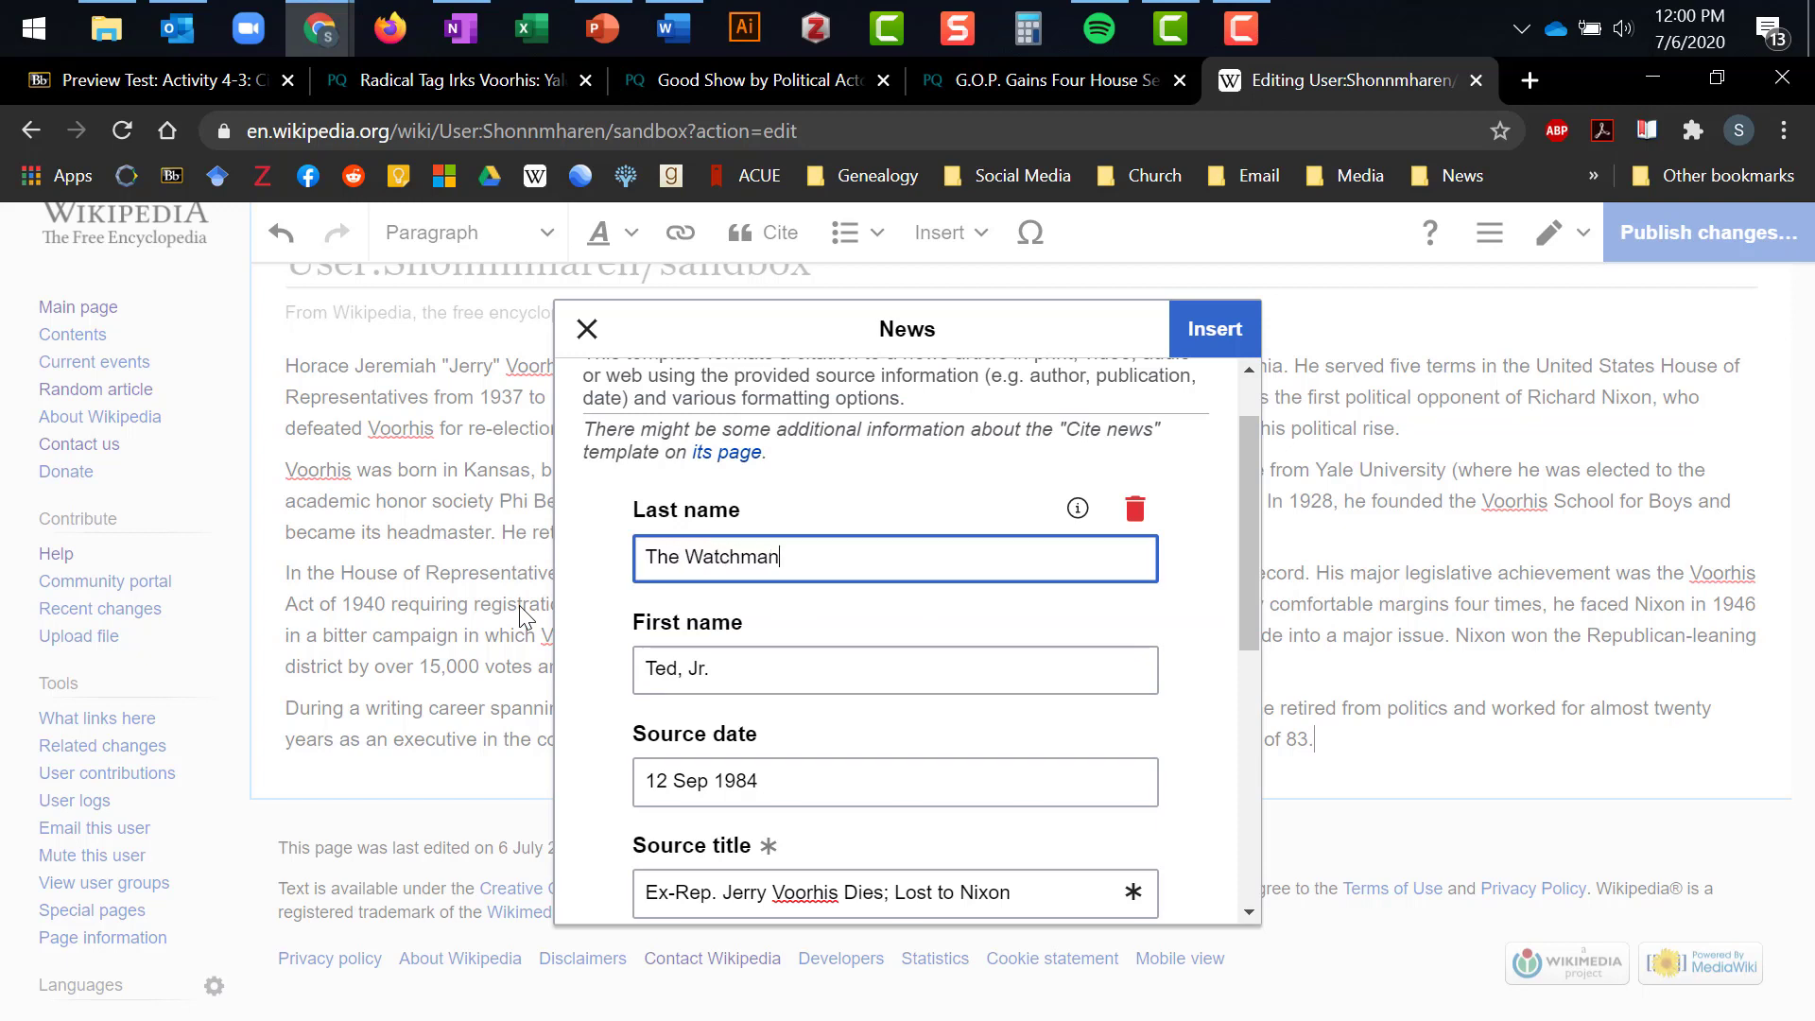
pyautogui.moveTo(837, 560); pyautogui.dragTo(482, 609)
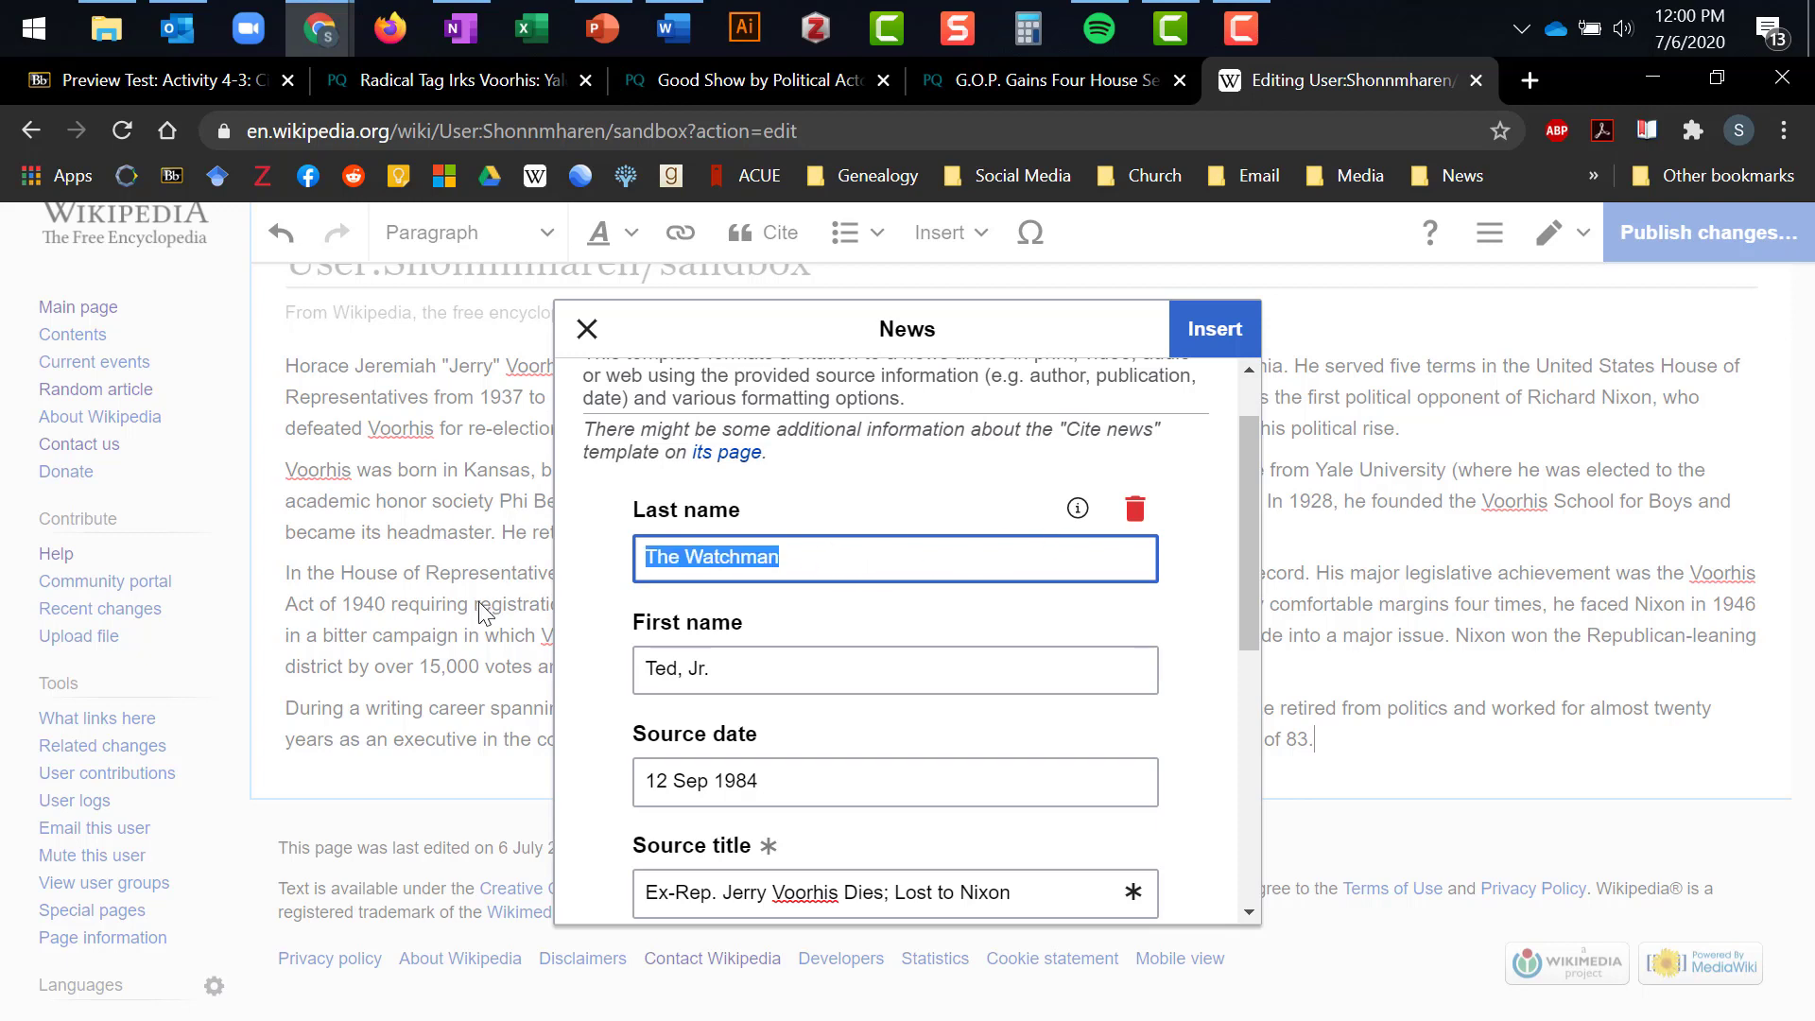
pyautogui.write('Thackery')
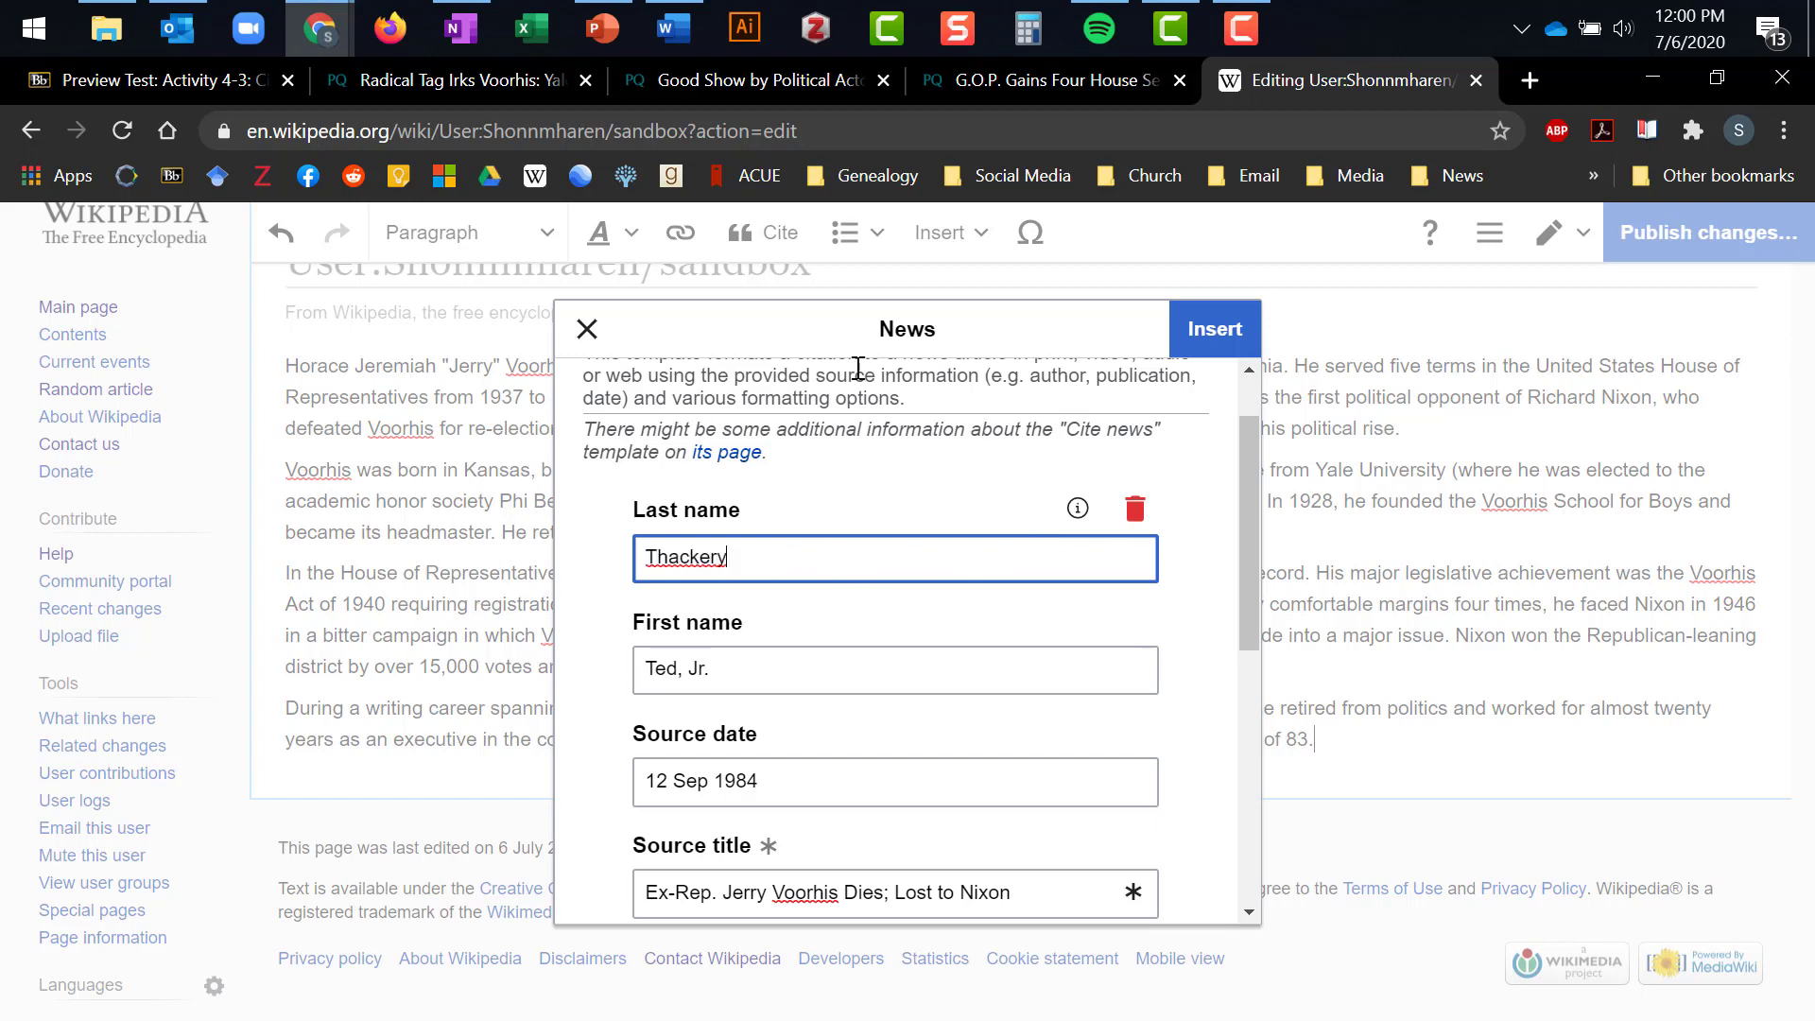
# Step: Review the remaining citation fields and select the full web address of the obituary article in the ProQuest window
pyautogui.moveTo(1250, 485); pyautogui.dragTo(1242, 608)
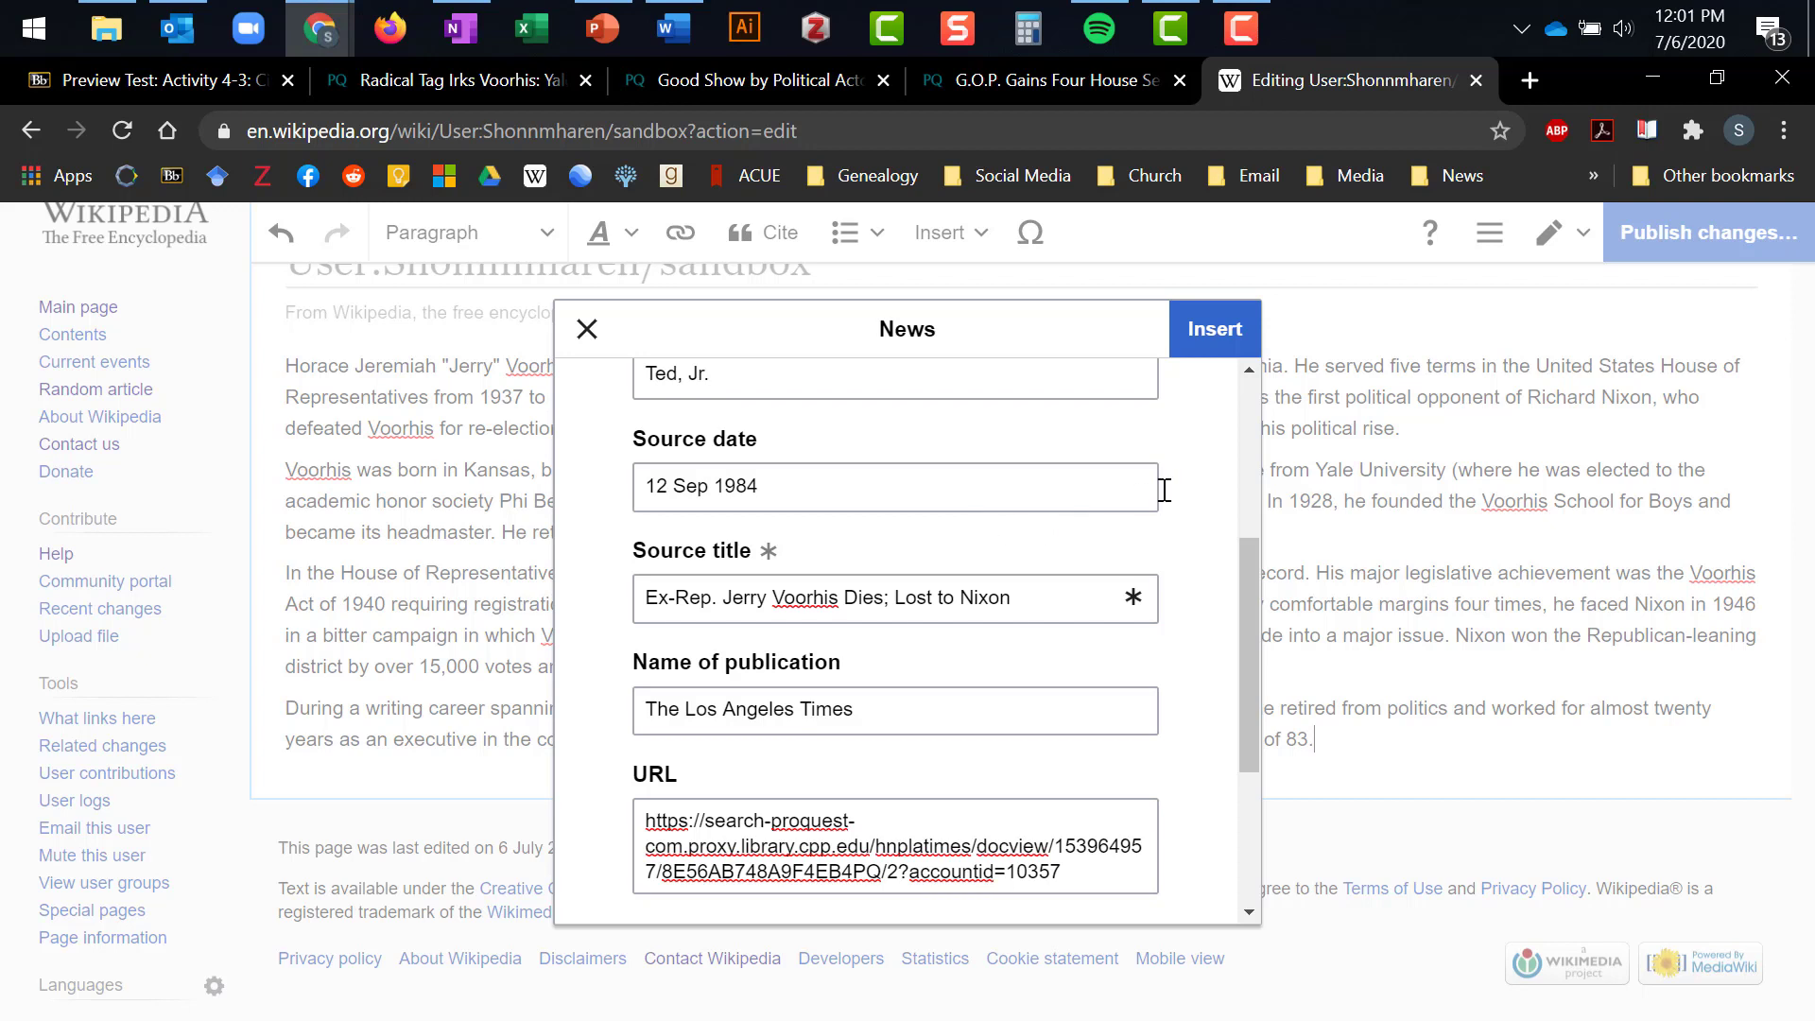
pyautogui.moveTo(1239, 554); pyautogui.dragTo(1250, 666)
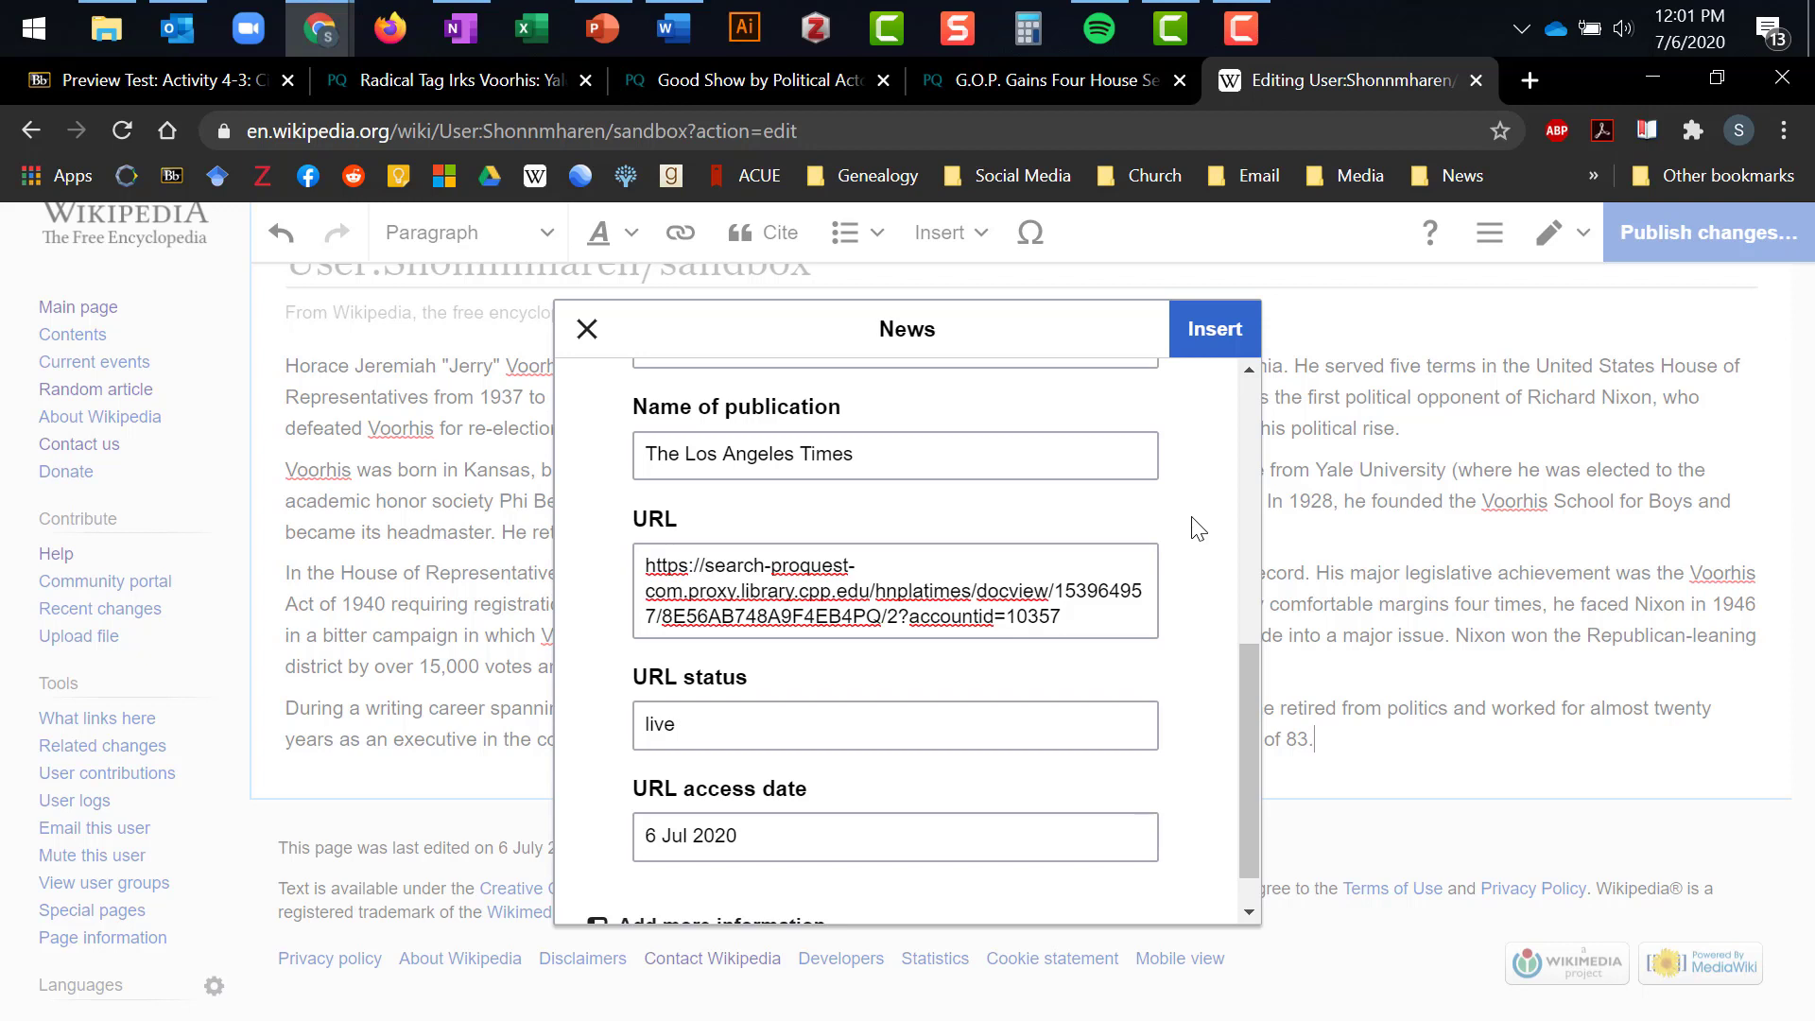
pyautogui.hotkey('alt', 'Tab')
pyautogui.hotkey('alt', 'Tab')
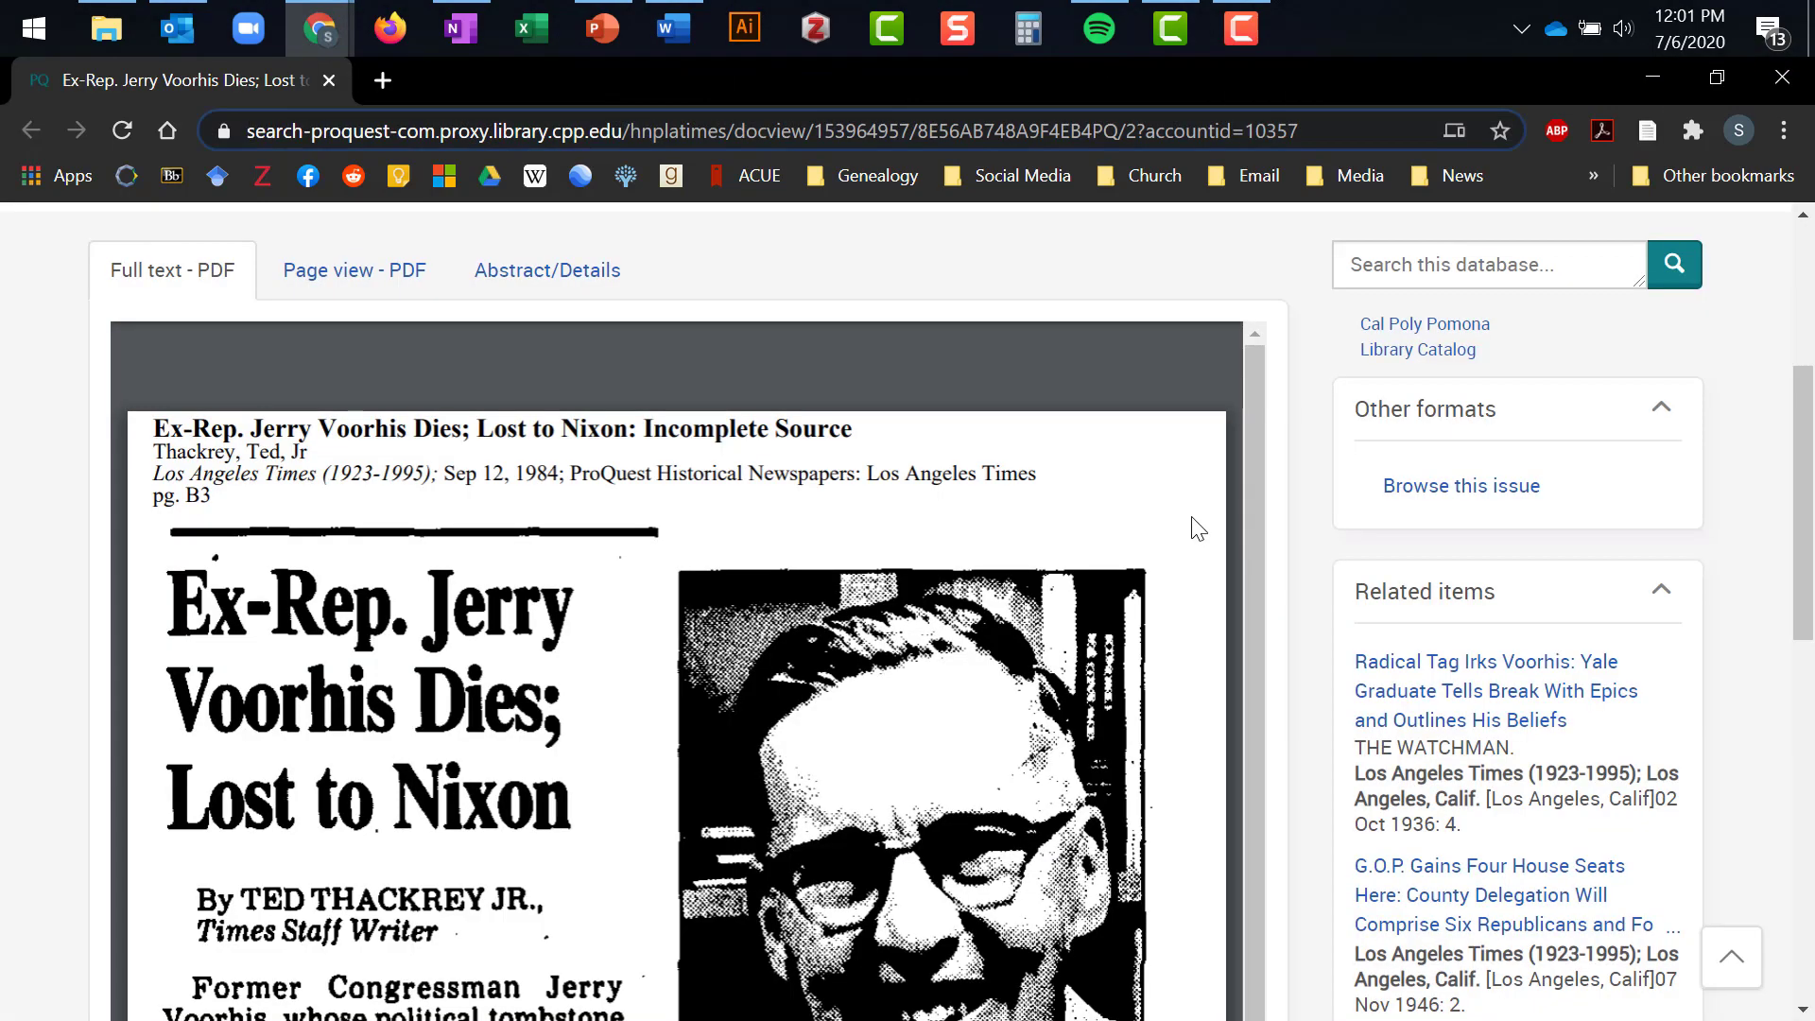
pyautogui.click(771, 133)
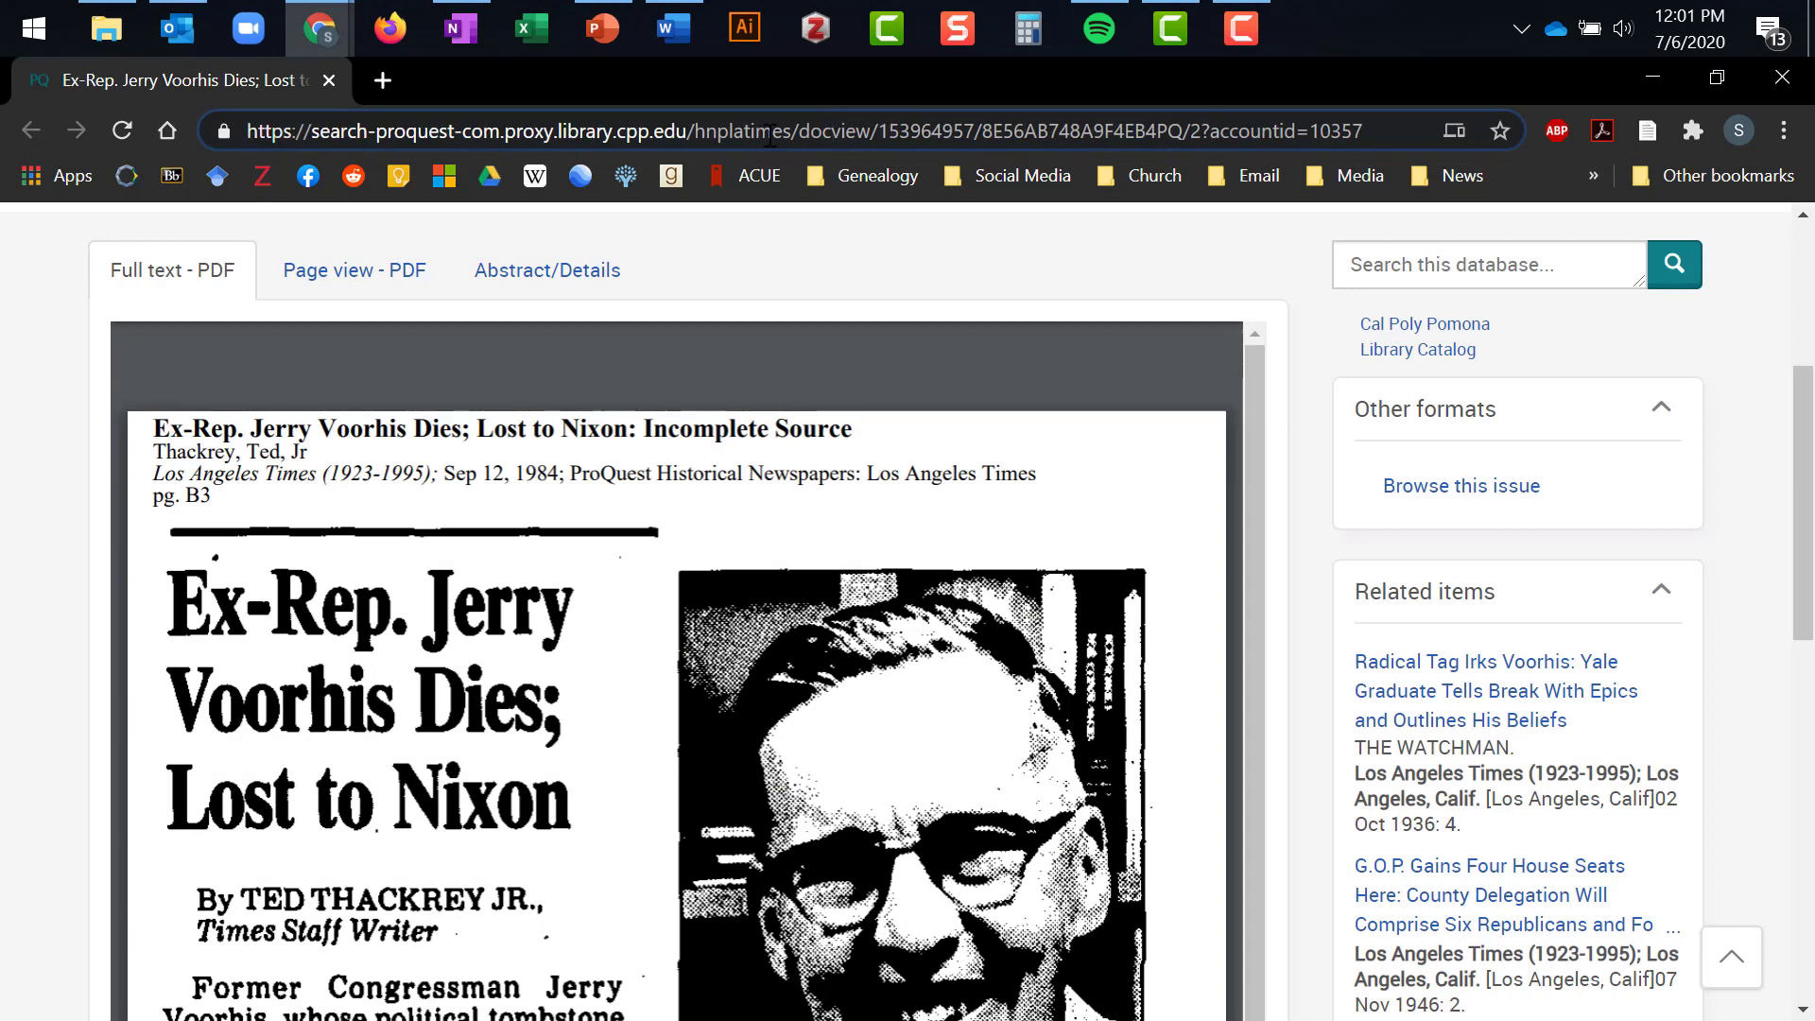
pyautogui.hotkey('ctrl', 'a')
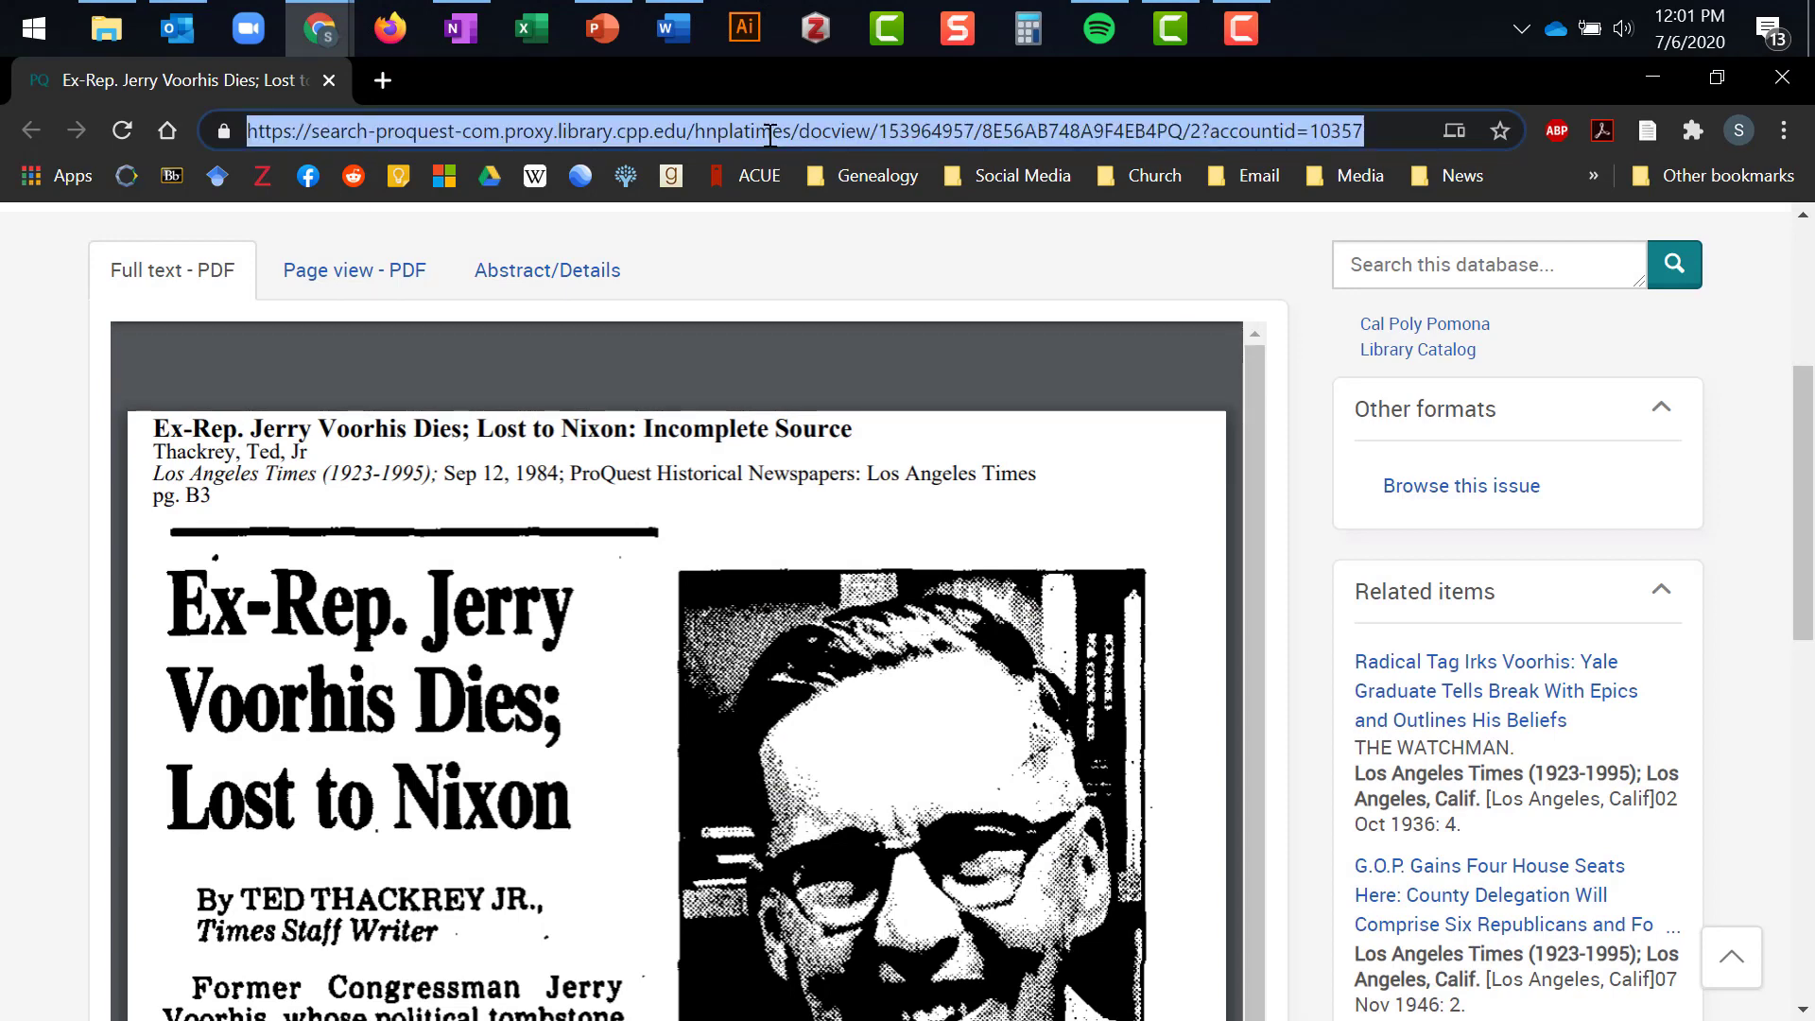
pyautogui.hotkey('alt', 'Tab')
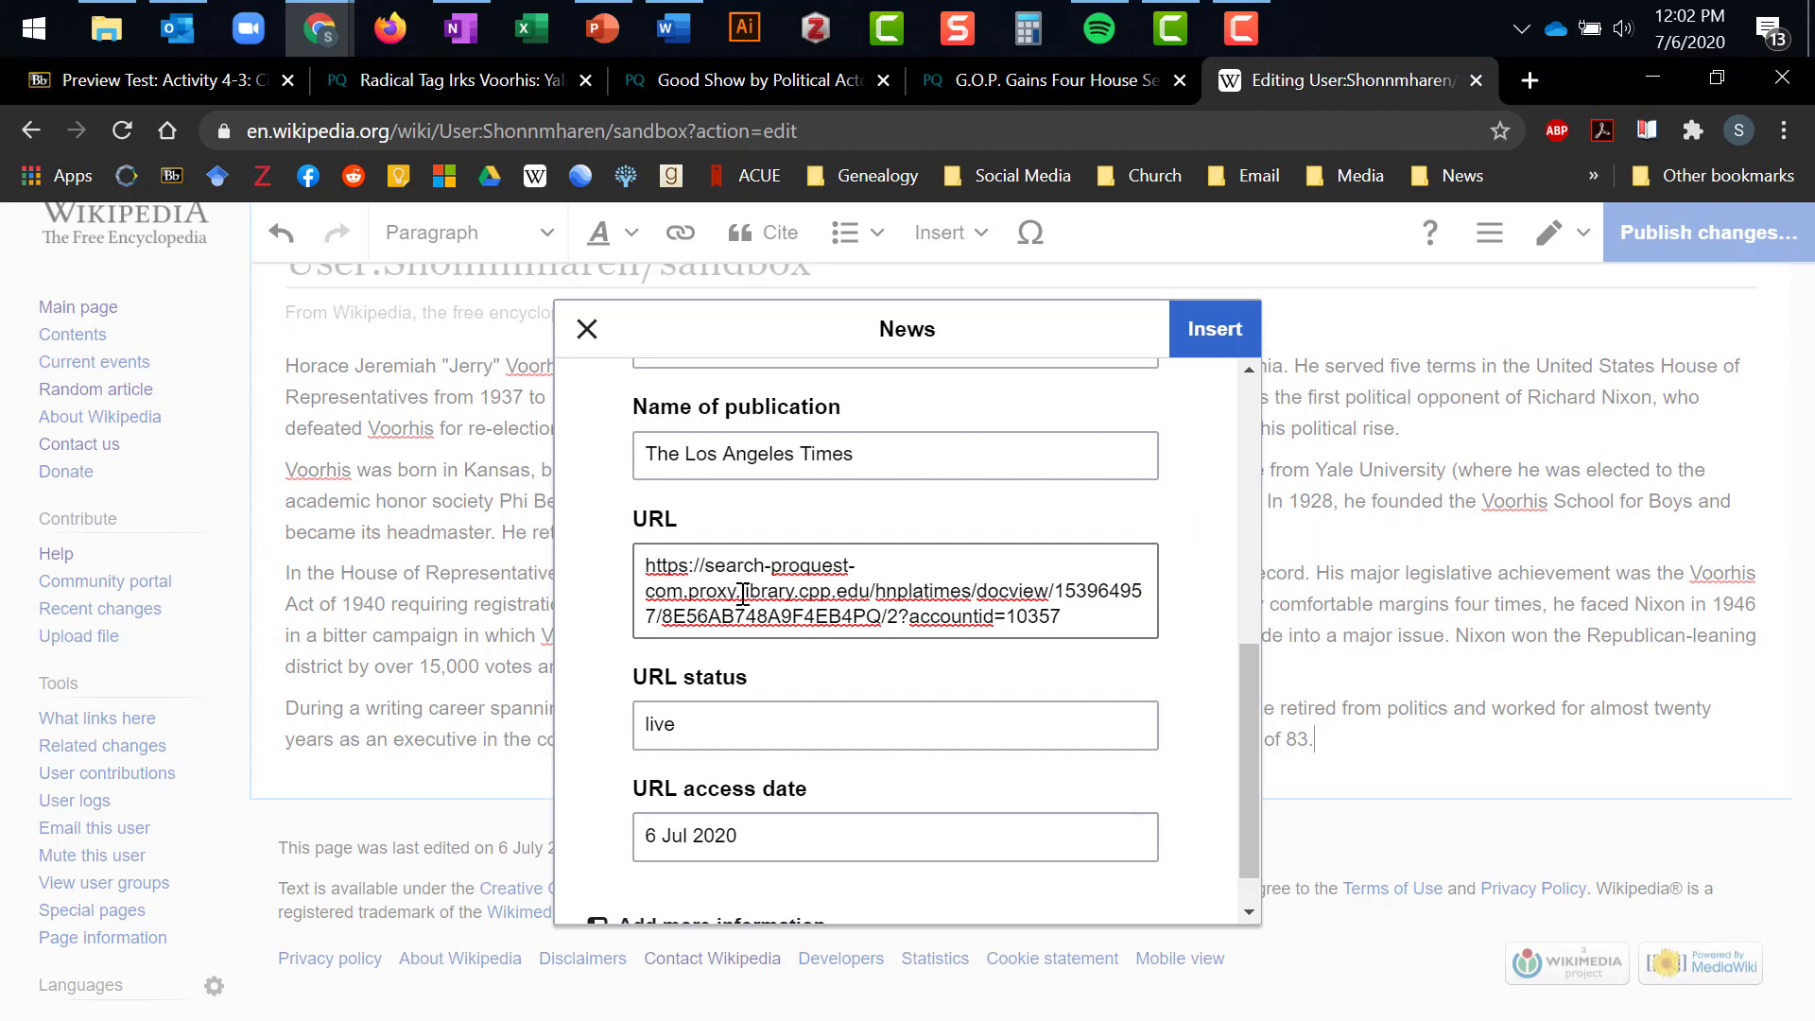
# Step: Remove "proxy." from the citation's URL and insert the news citation into the sandbox text
pyautogui.moveTo(741, 593); pyautogui.dragTo(689, 595)
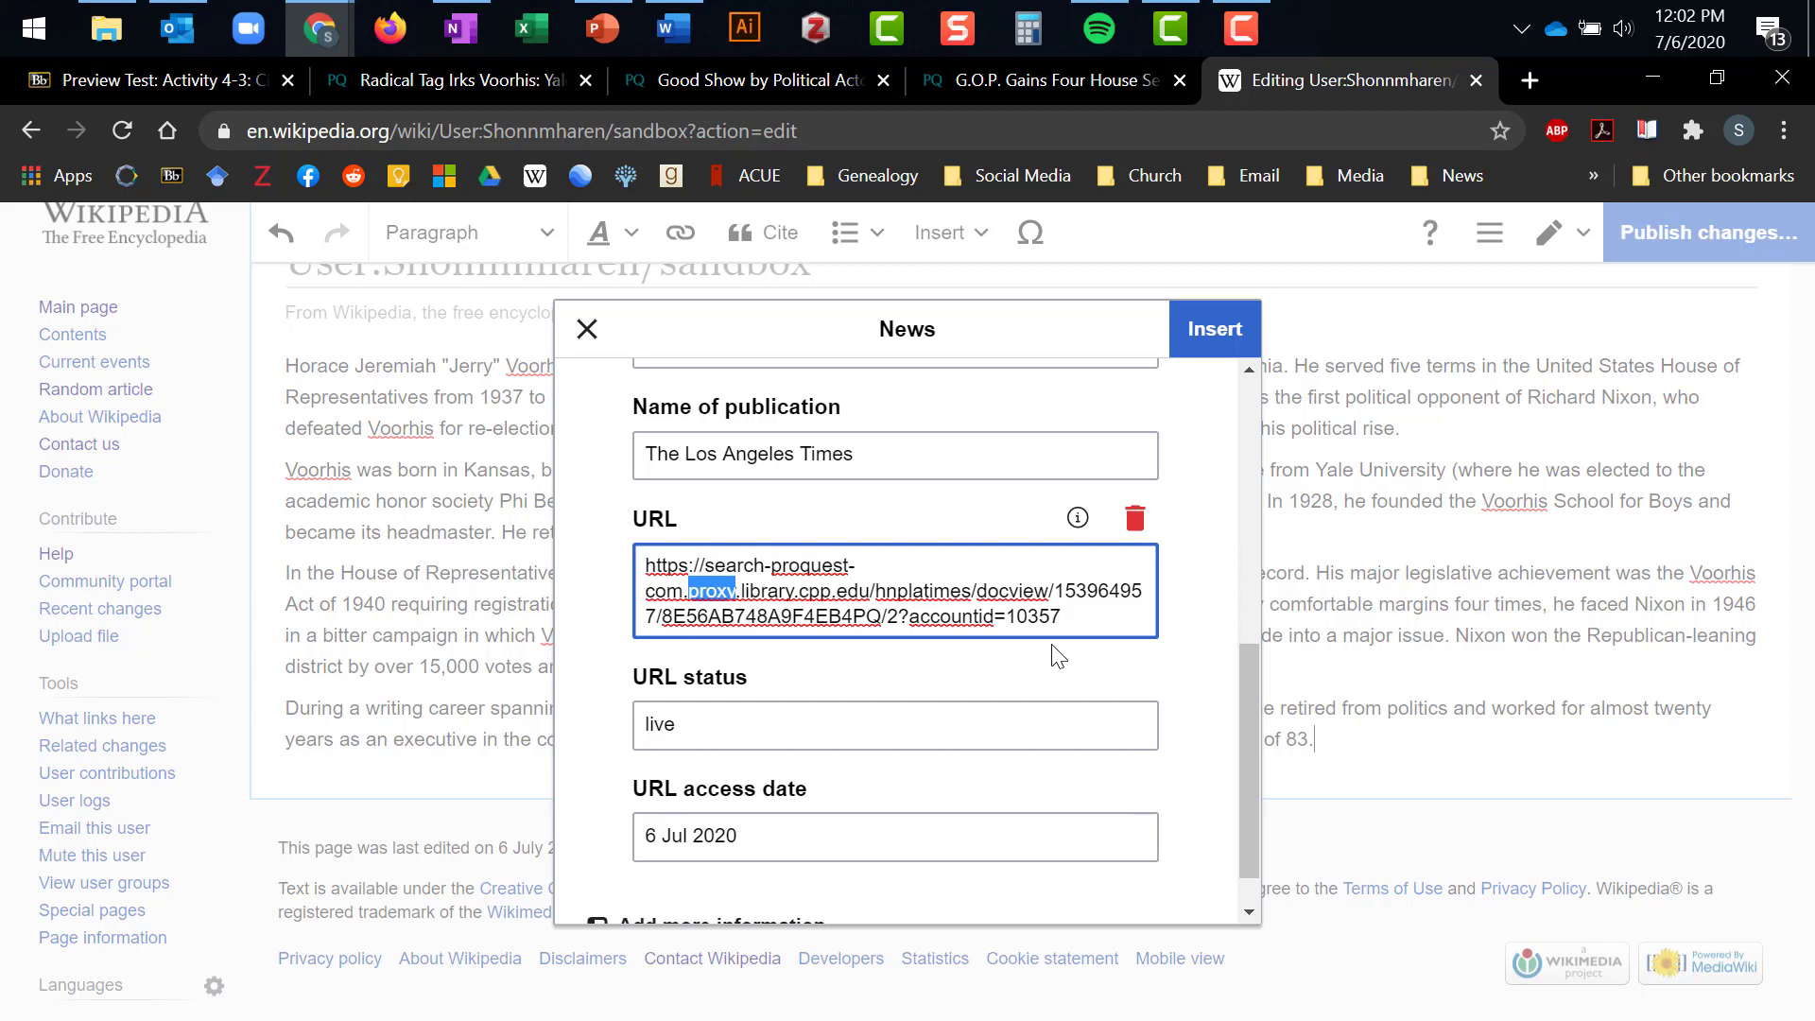
pyautogui.press('BackSpace')
pyautogui.press('BackSpace')
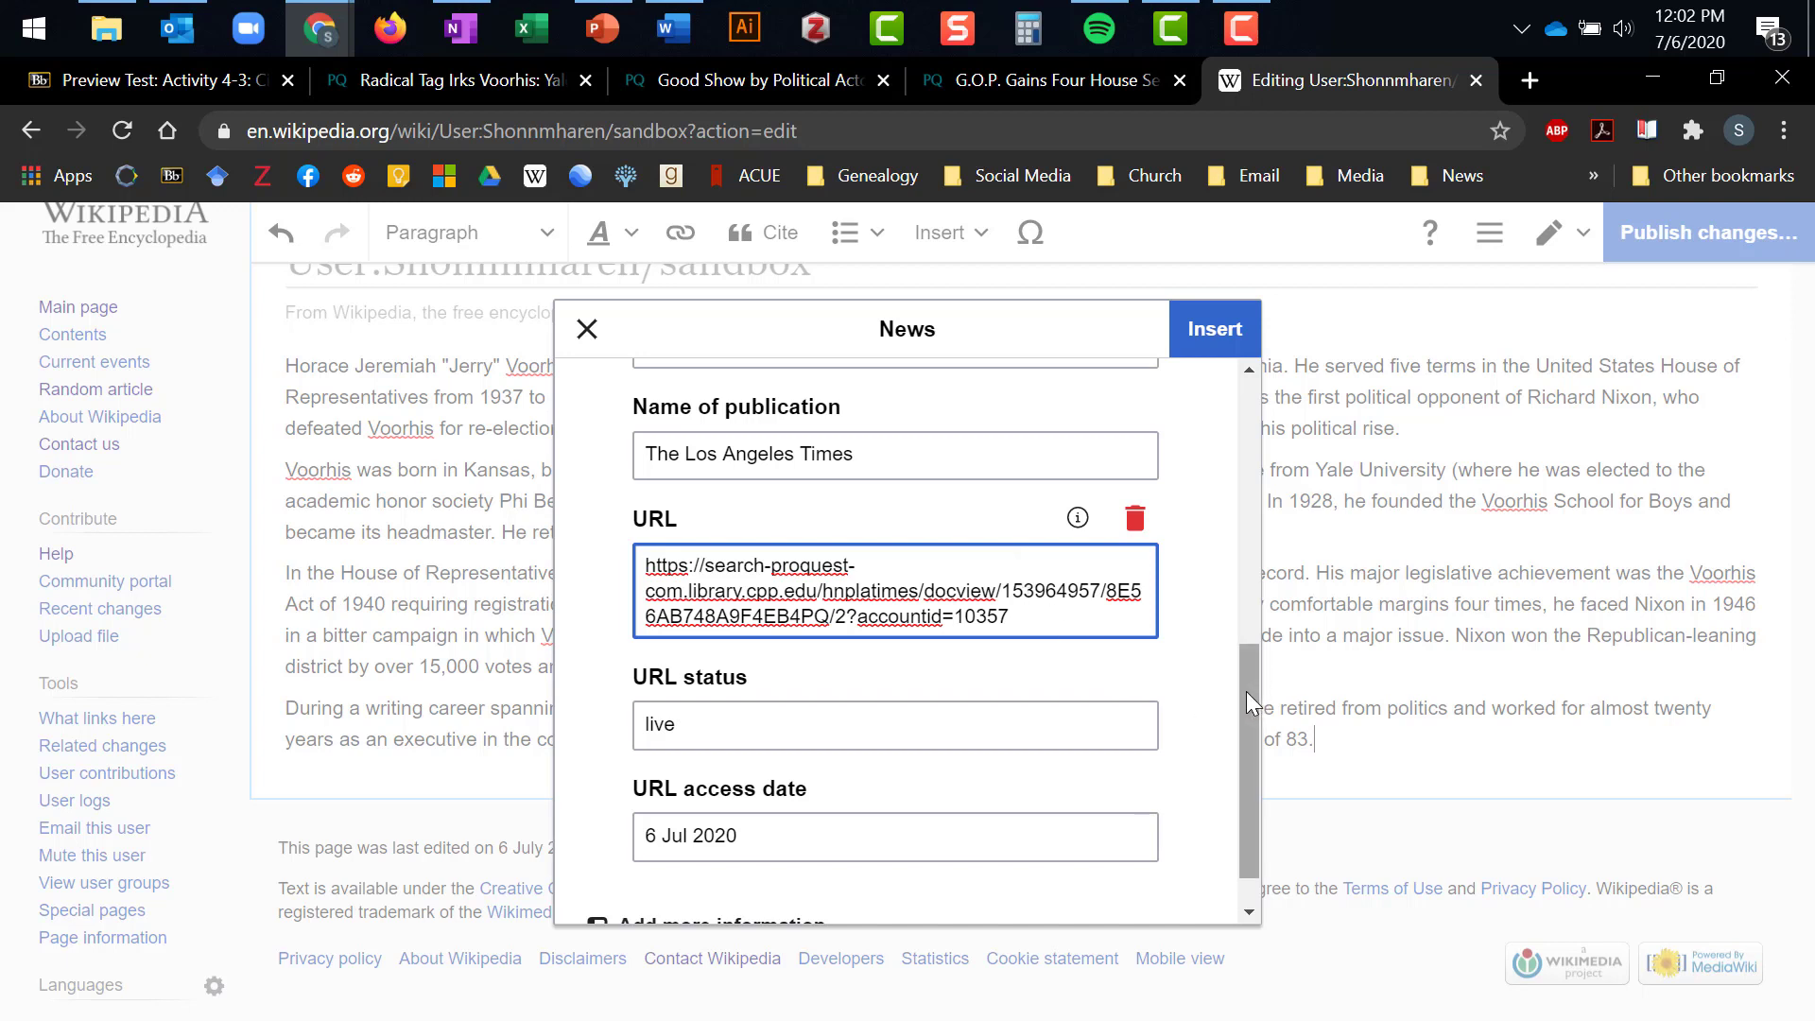
pyautogui.moveTo(1246, 690); pyautogui.dragTo(1243, 762)
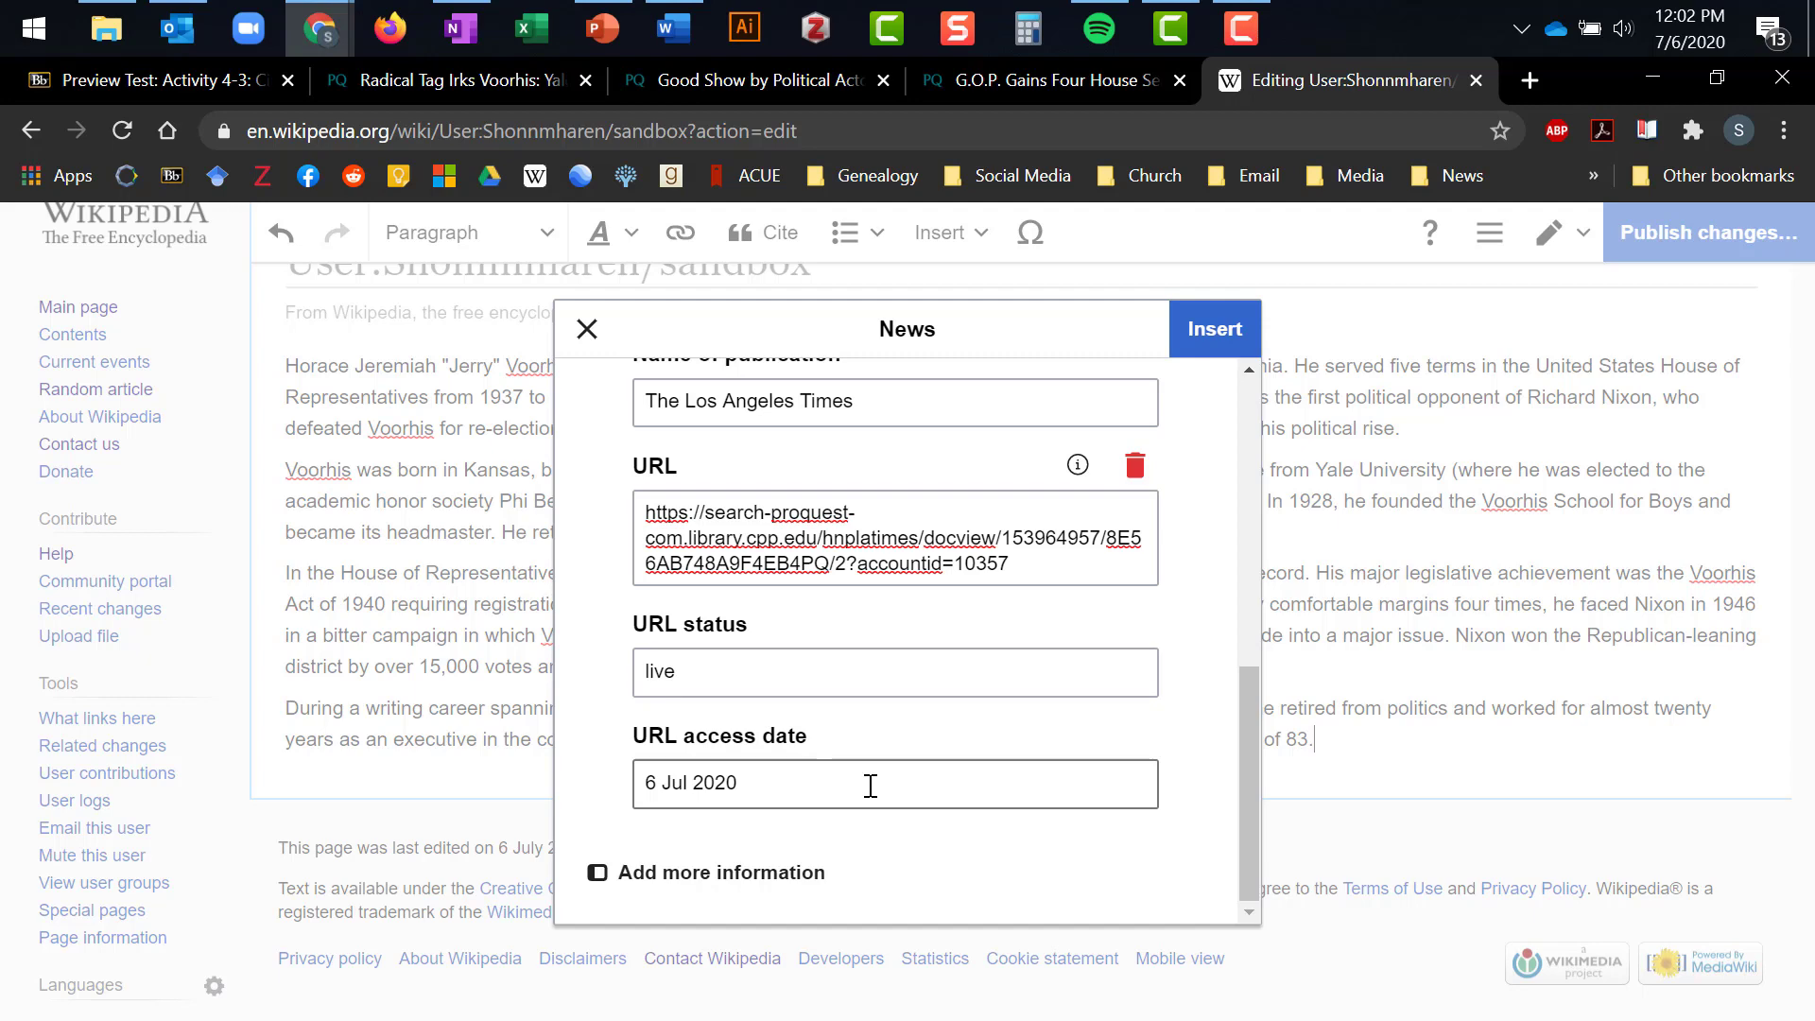
pyautogui.click(1215, 330)
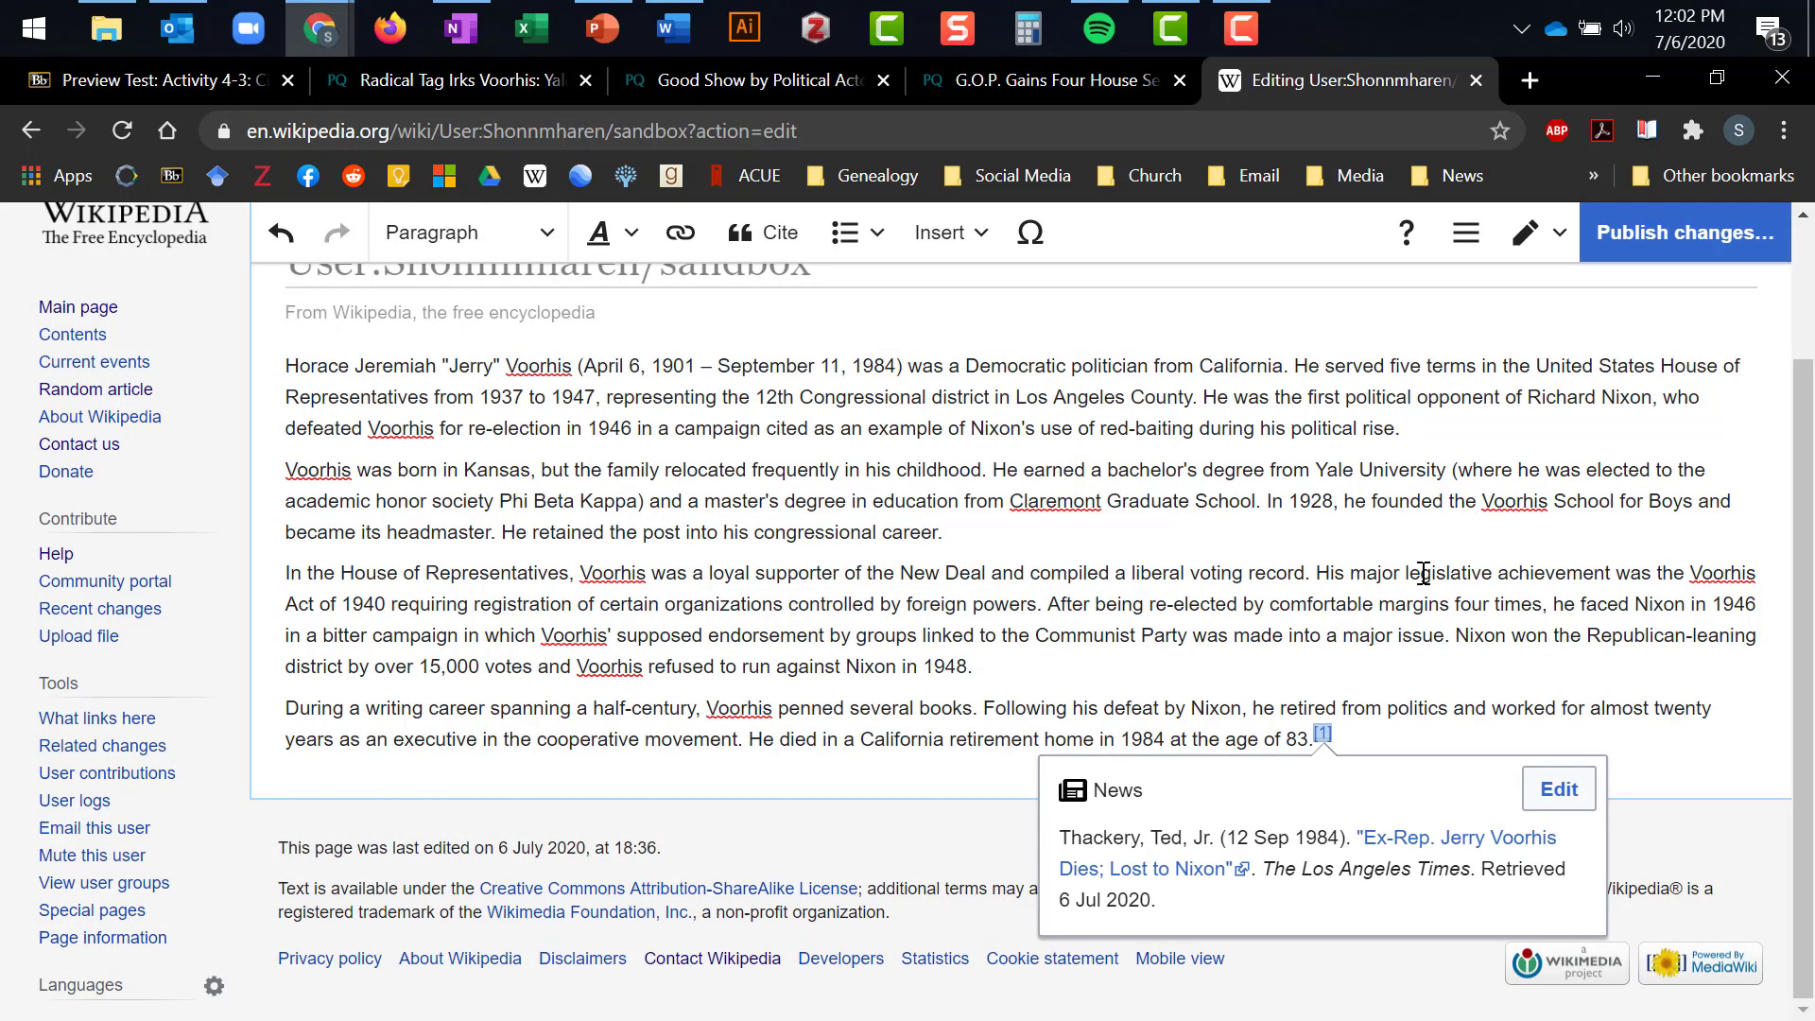
pyautogui.click(1372, 736)
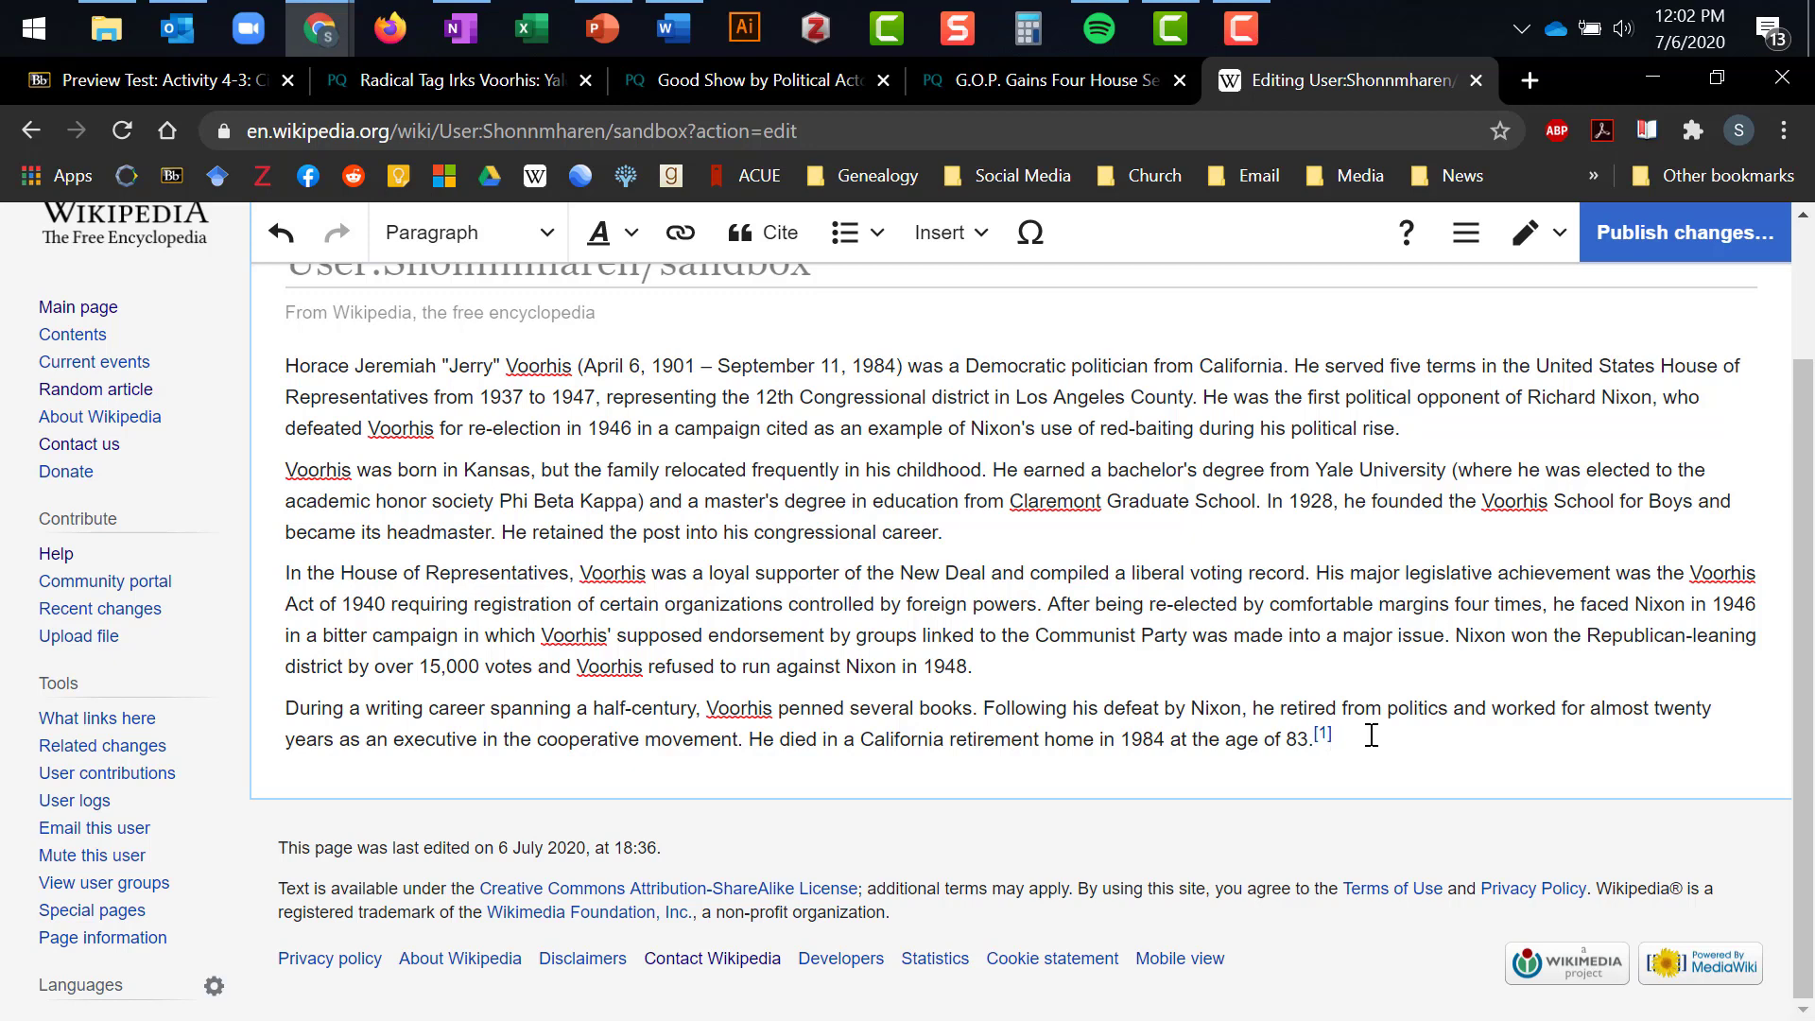
# Step: Add a new line below the last paragraph and format it as a Heading
pyautogui.click(1353, 750)
pyautogui.press('Return')
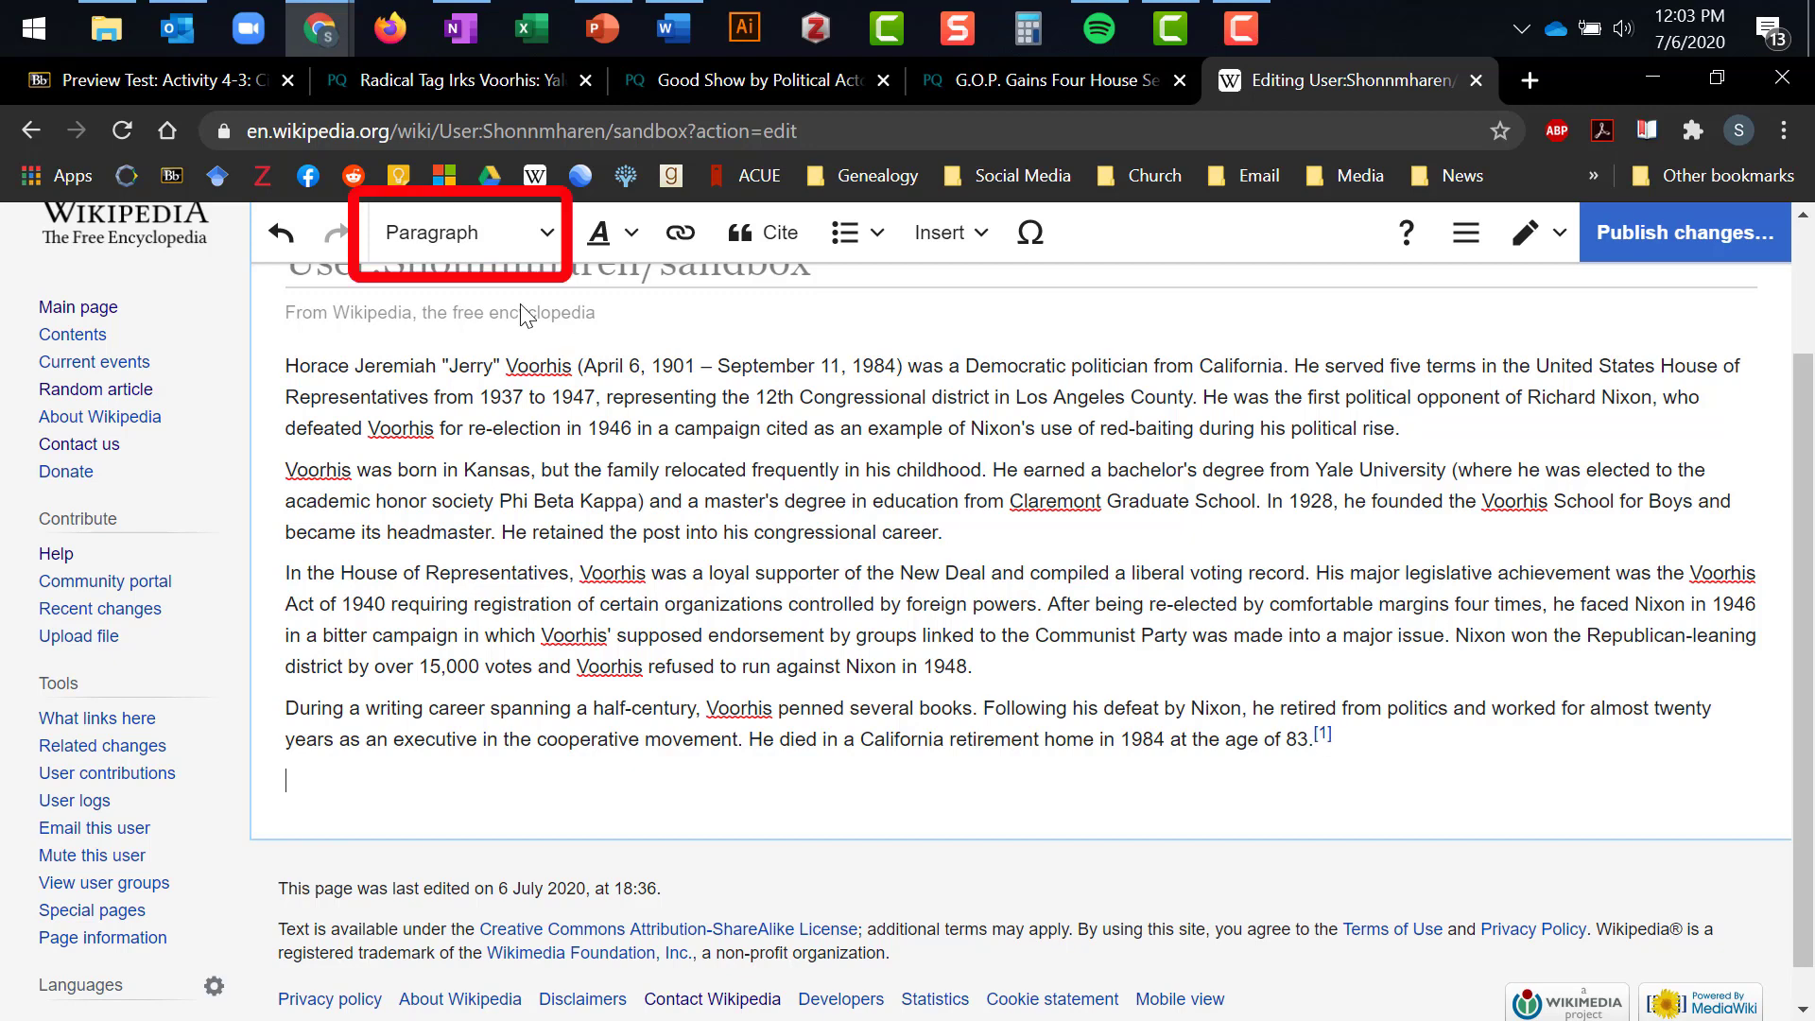
pyautogui.click(525, 248)
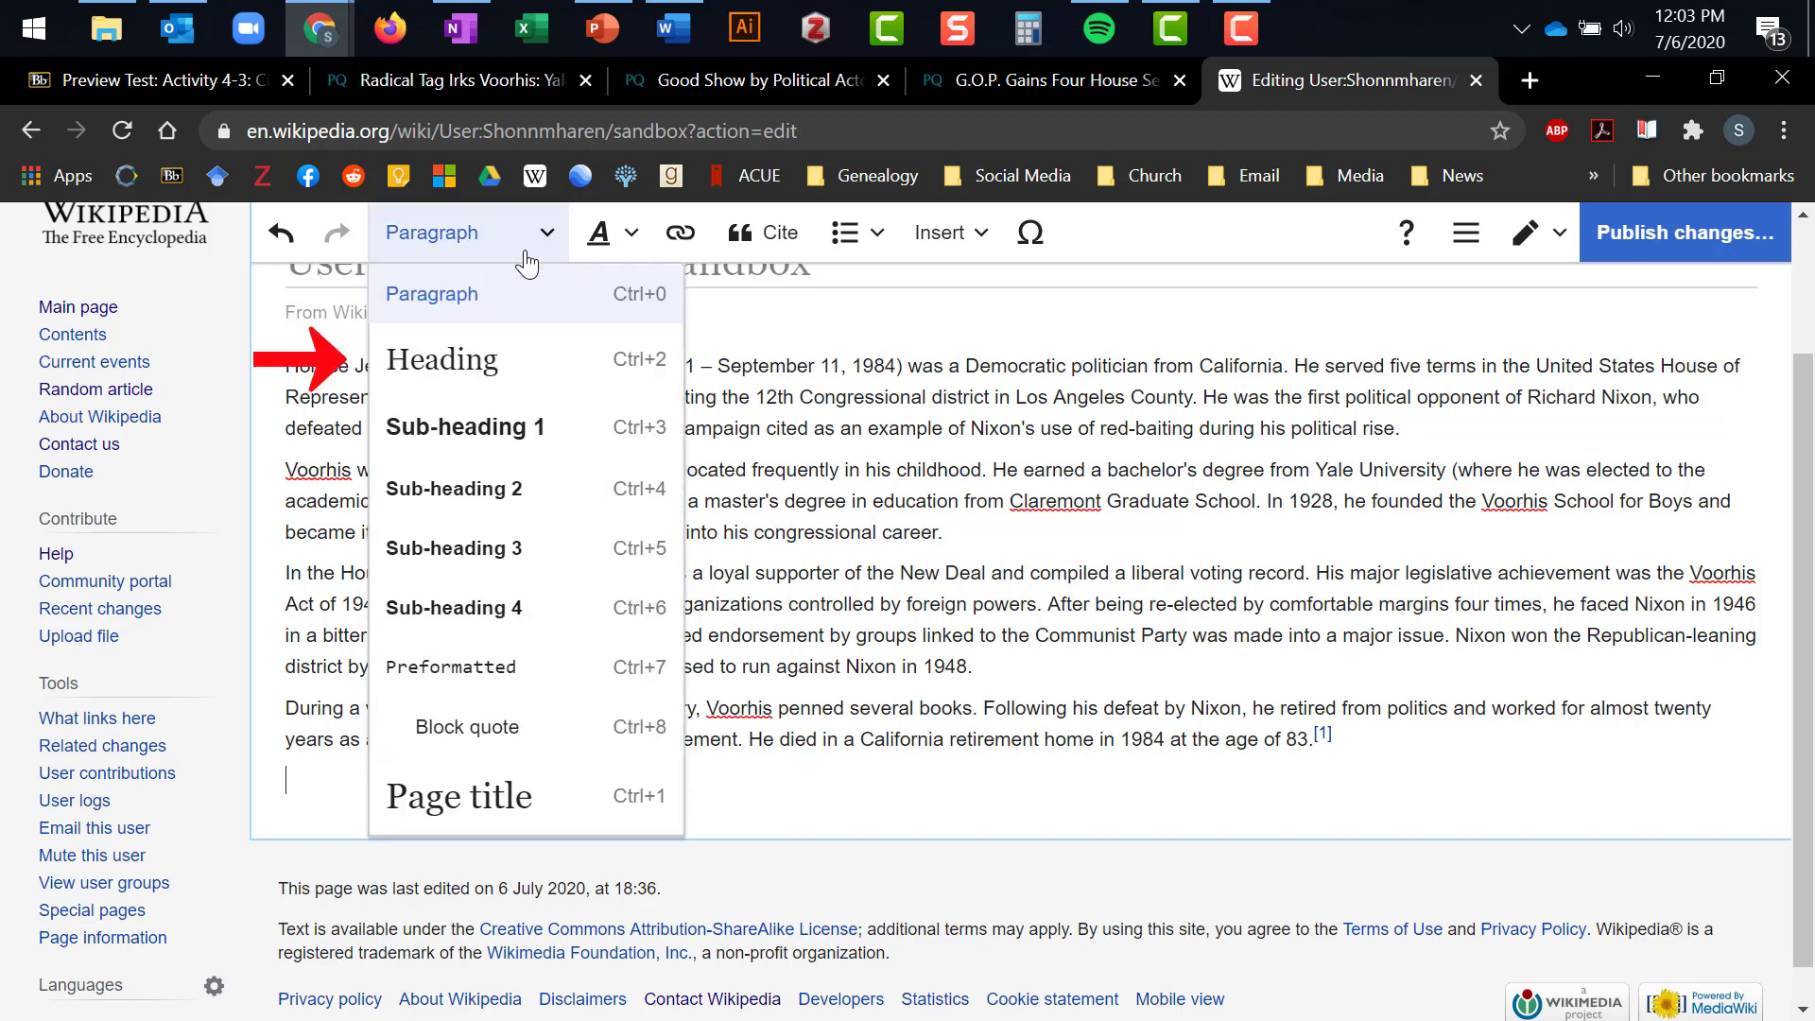
pyautogui.click(491, 369)
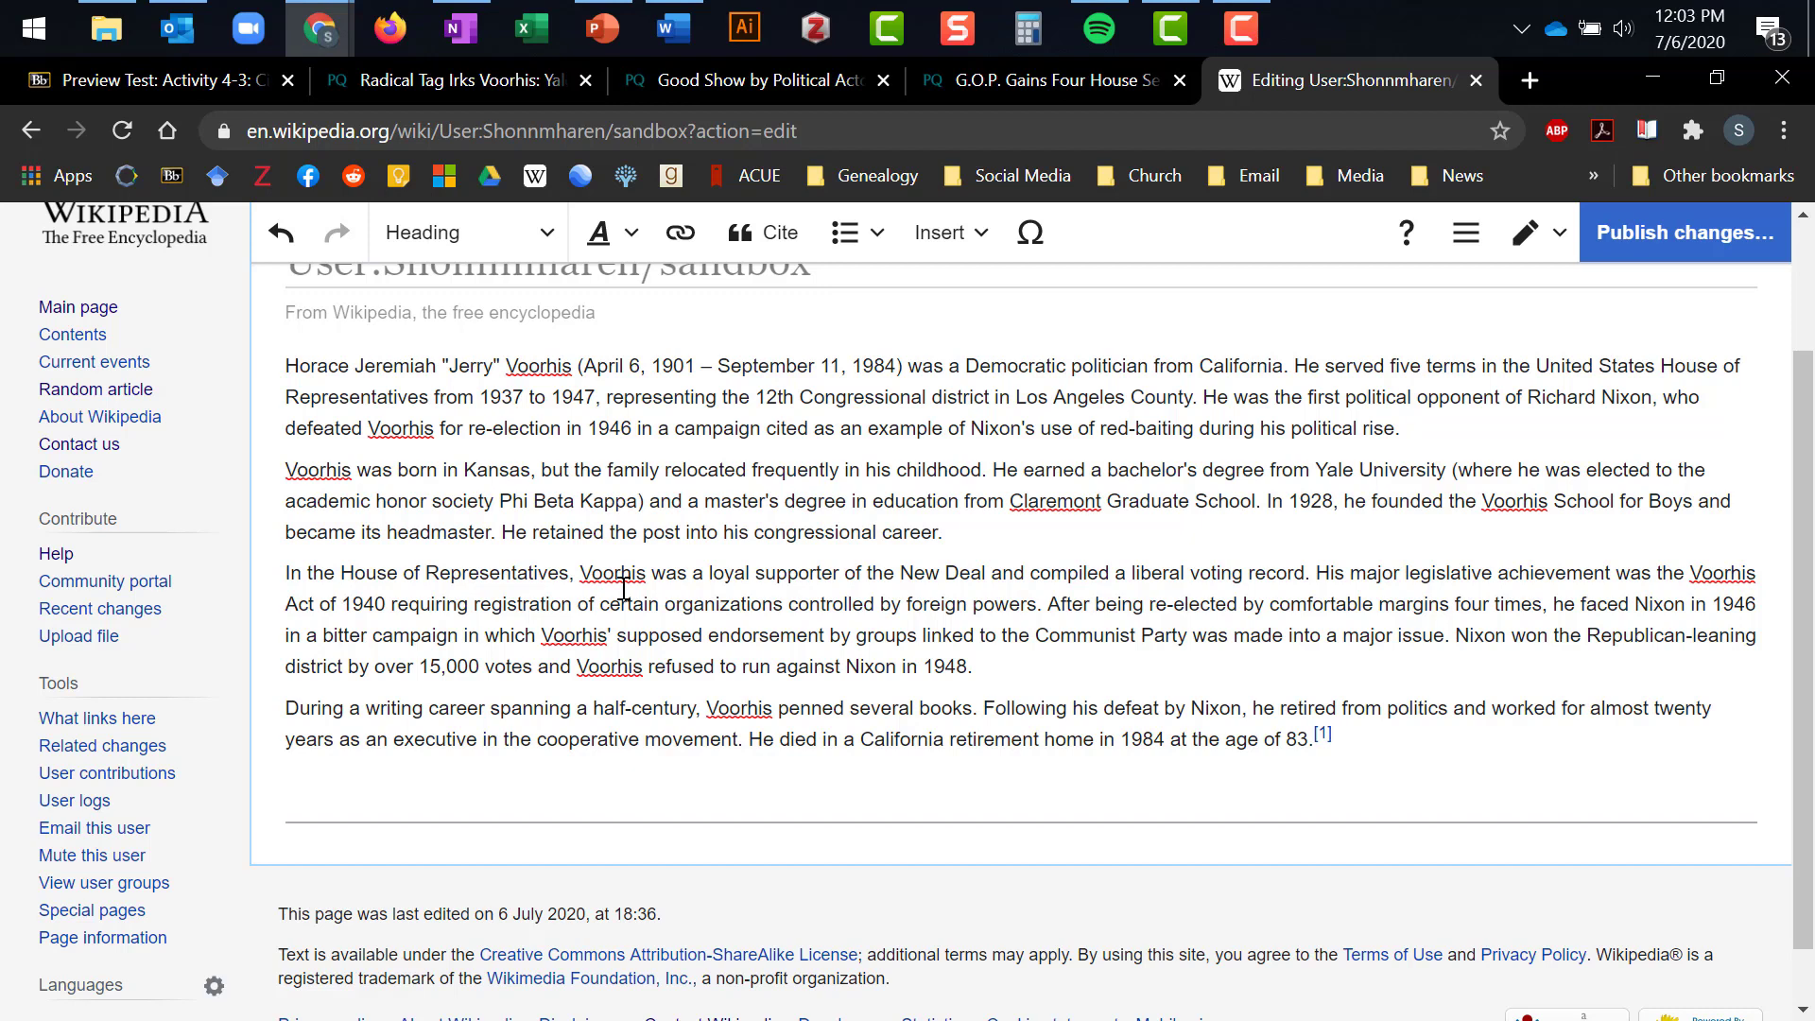
# Step: Enter "References" as the heading text below the last paragraph and insert a references list on the line beneath it
pyautogui.write('References')
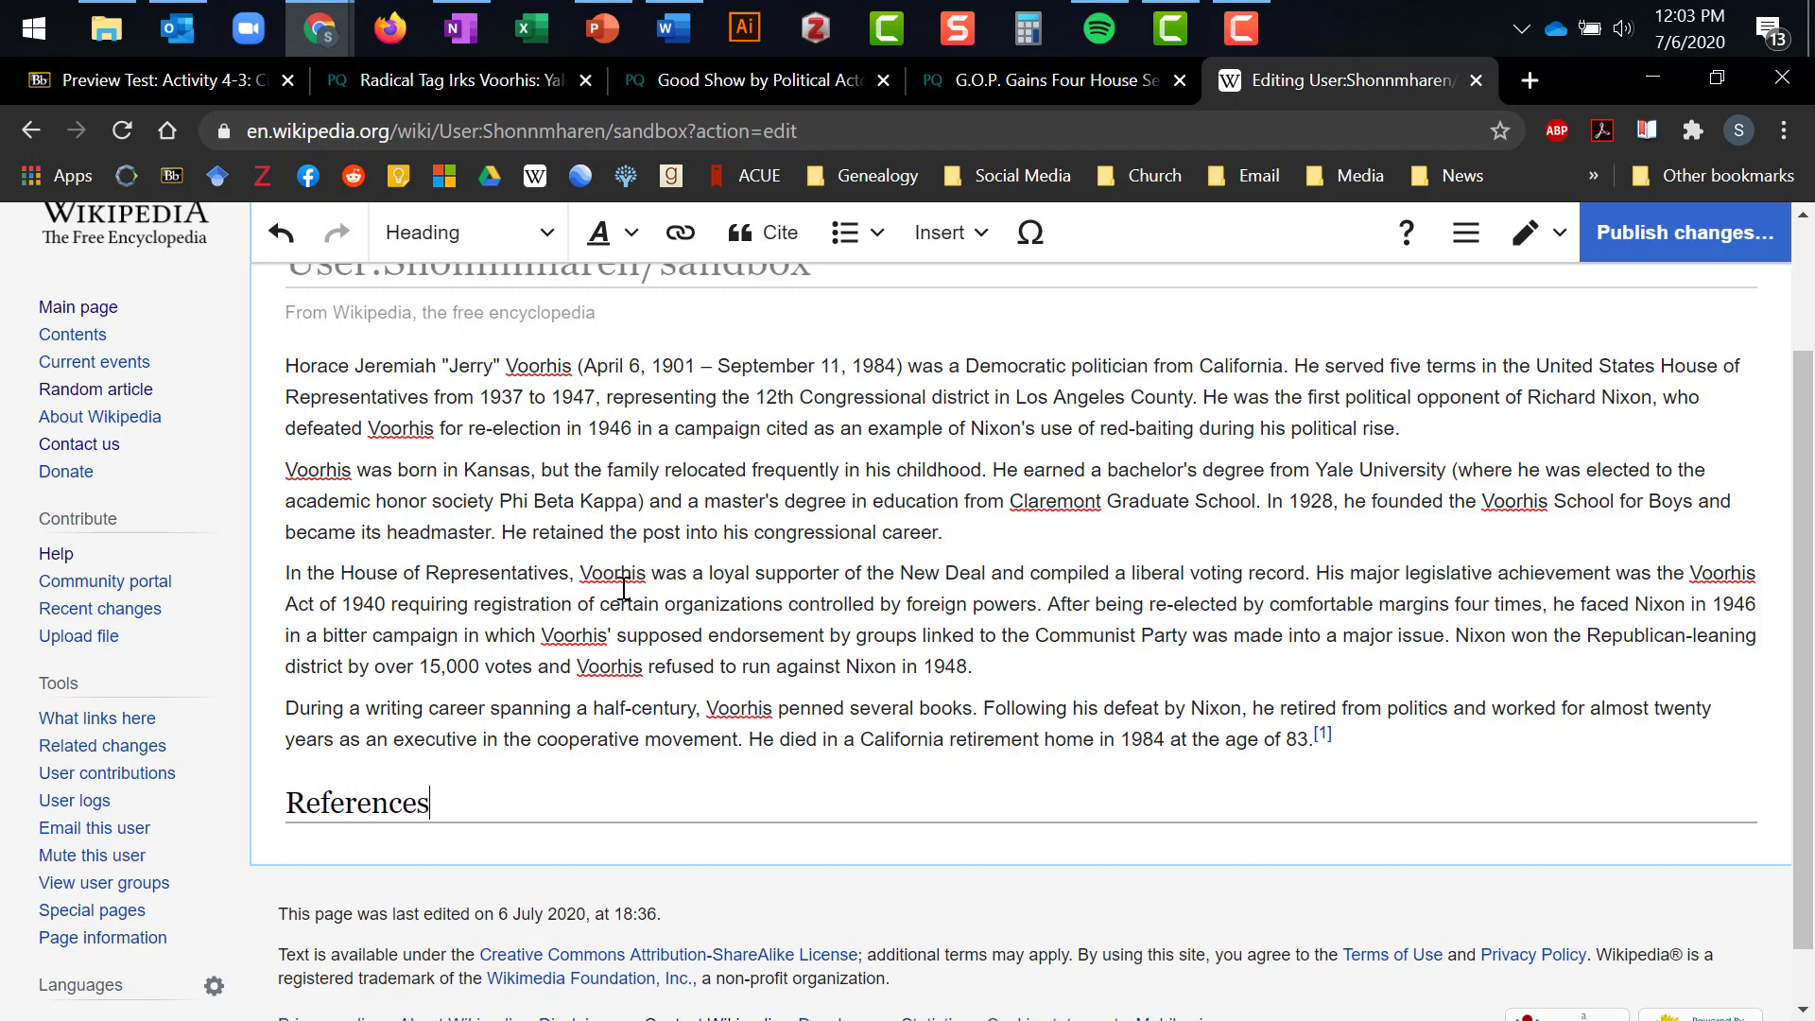
pyautogui.press('Return')
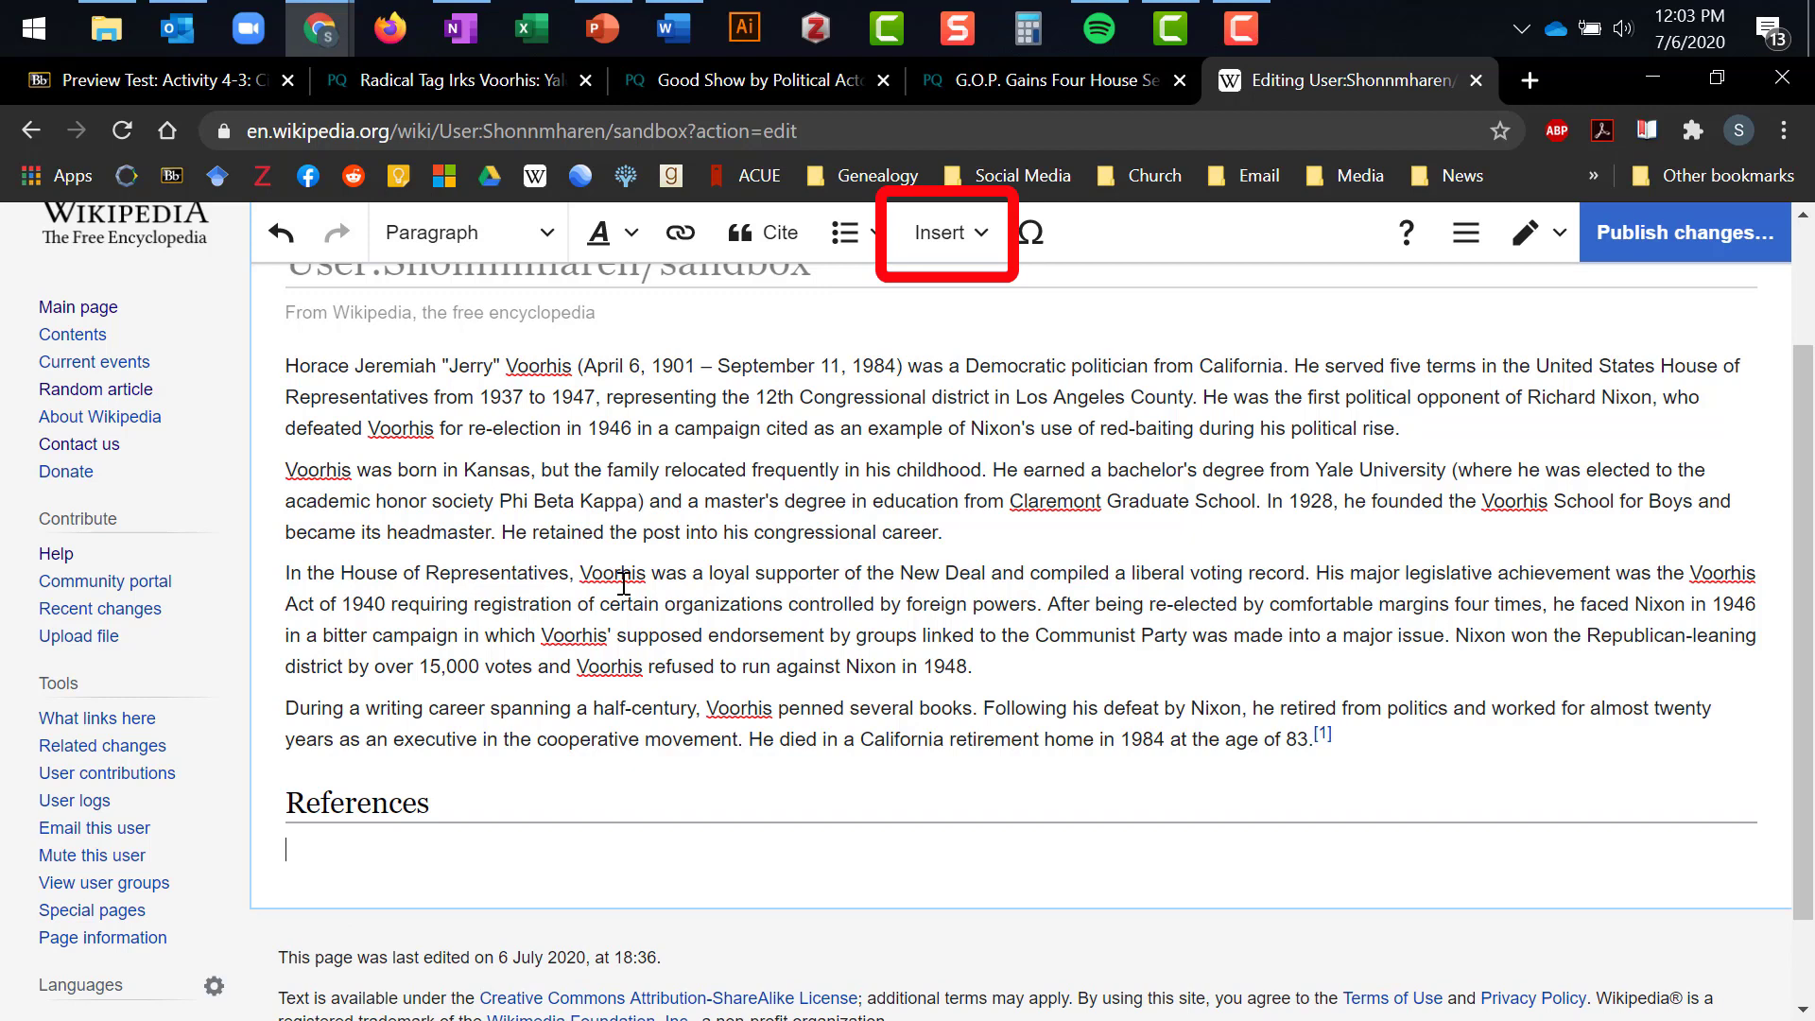
pyautogui.click(953, 236)
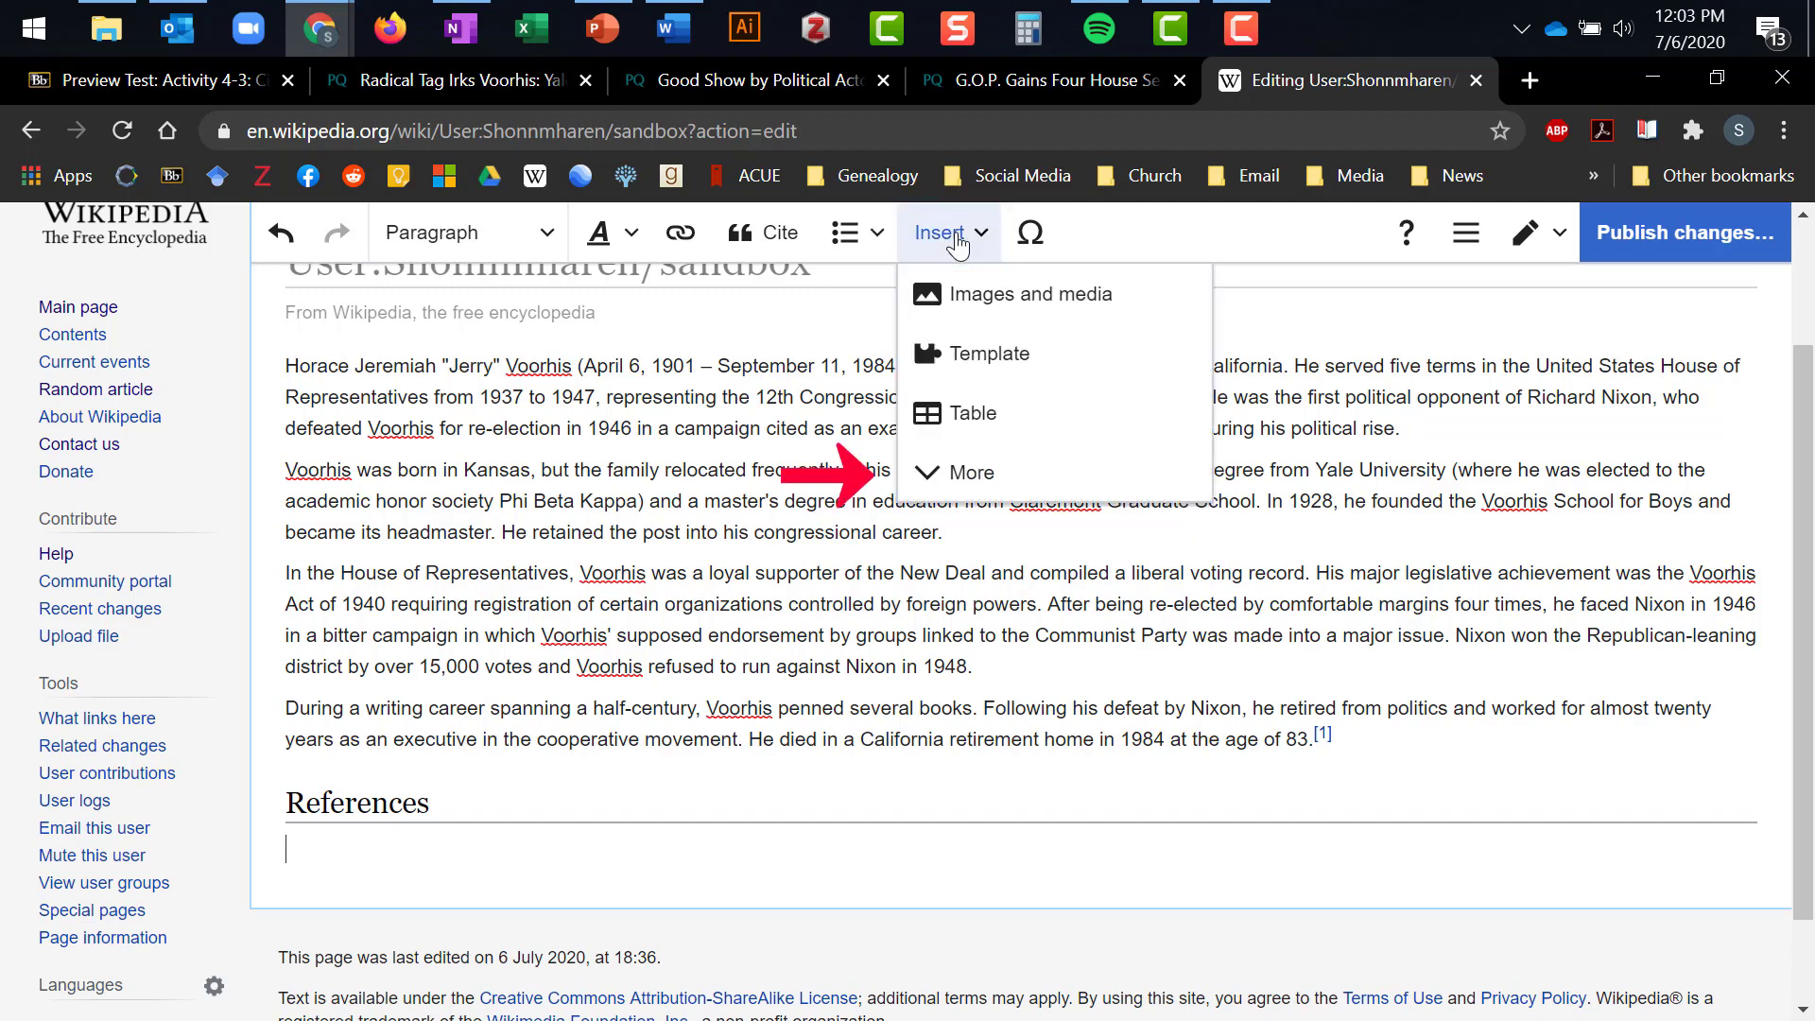
pyautogui.click(965, 475)
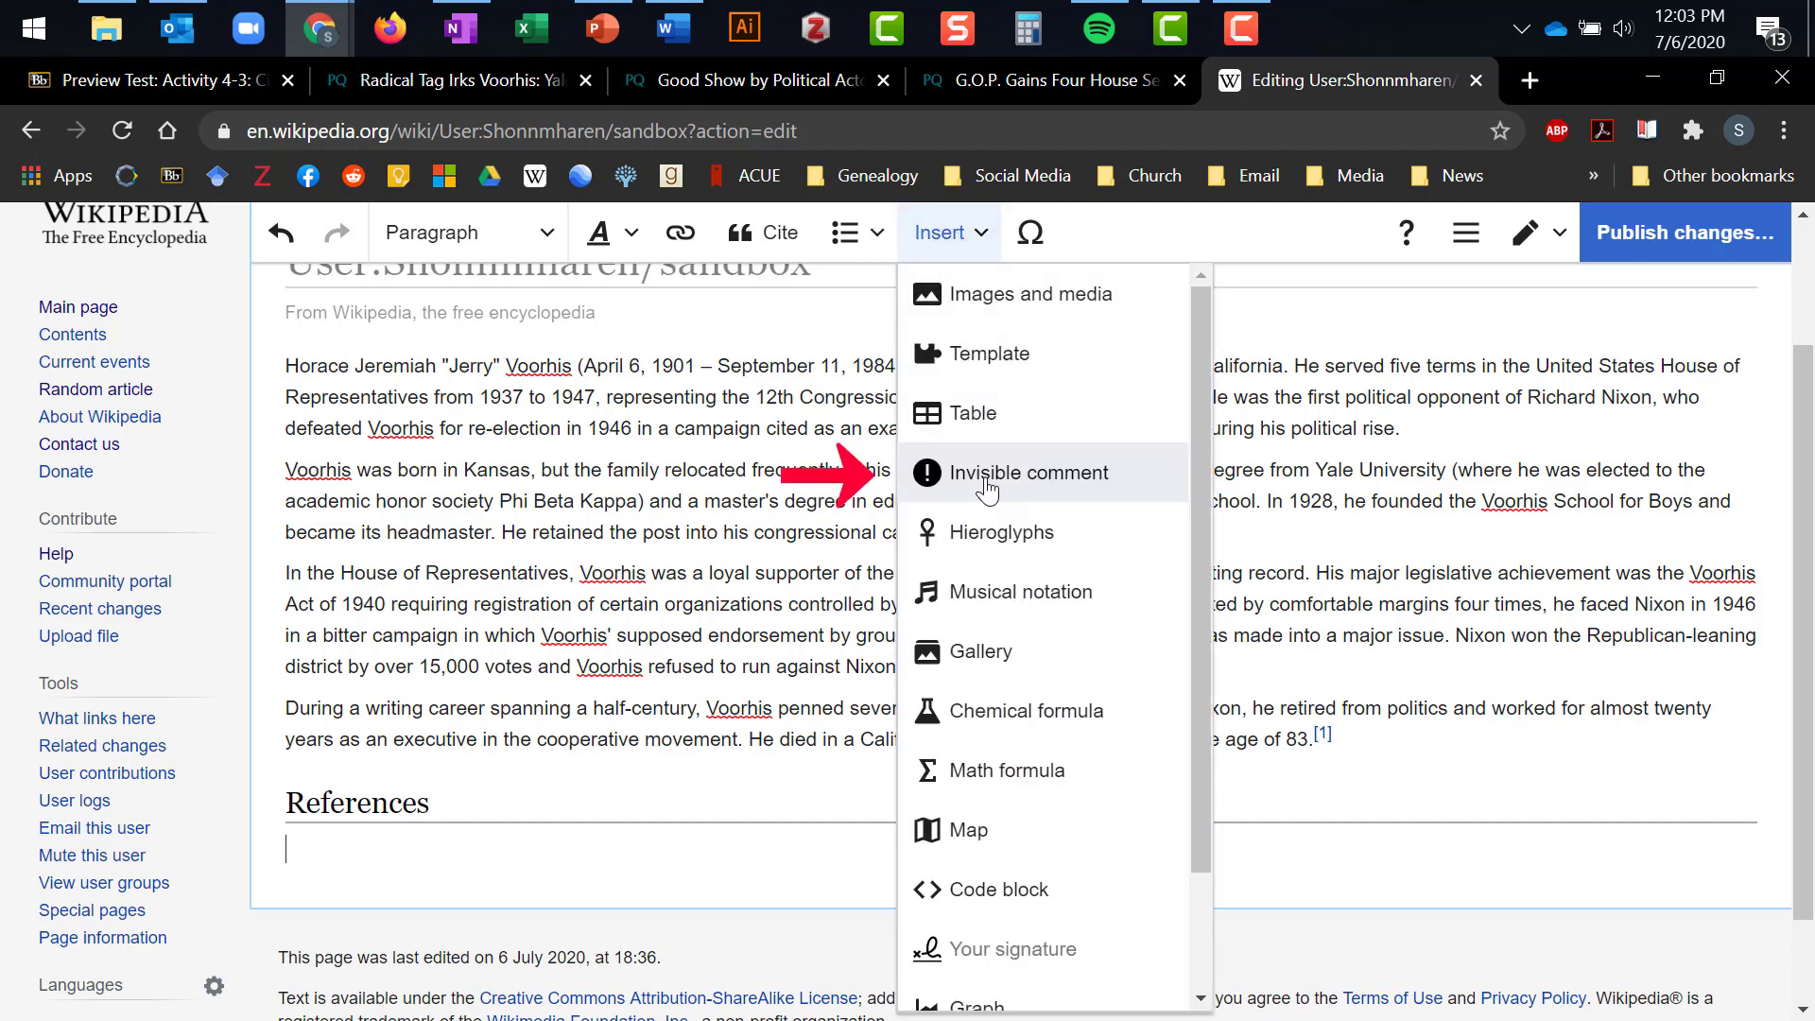
pyautogui.moveTo(1198, 458); pyautogui.dragTo(1187, 669)
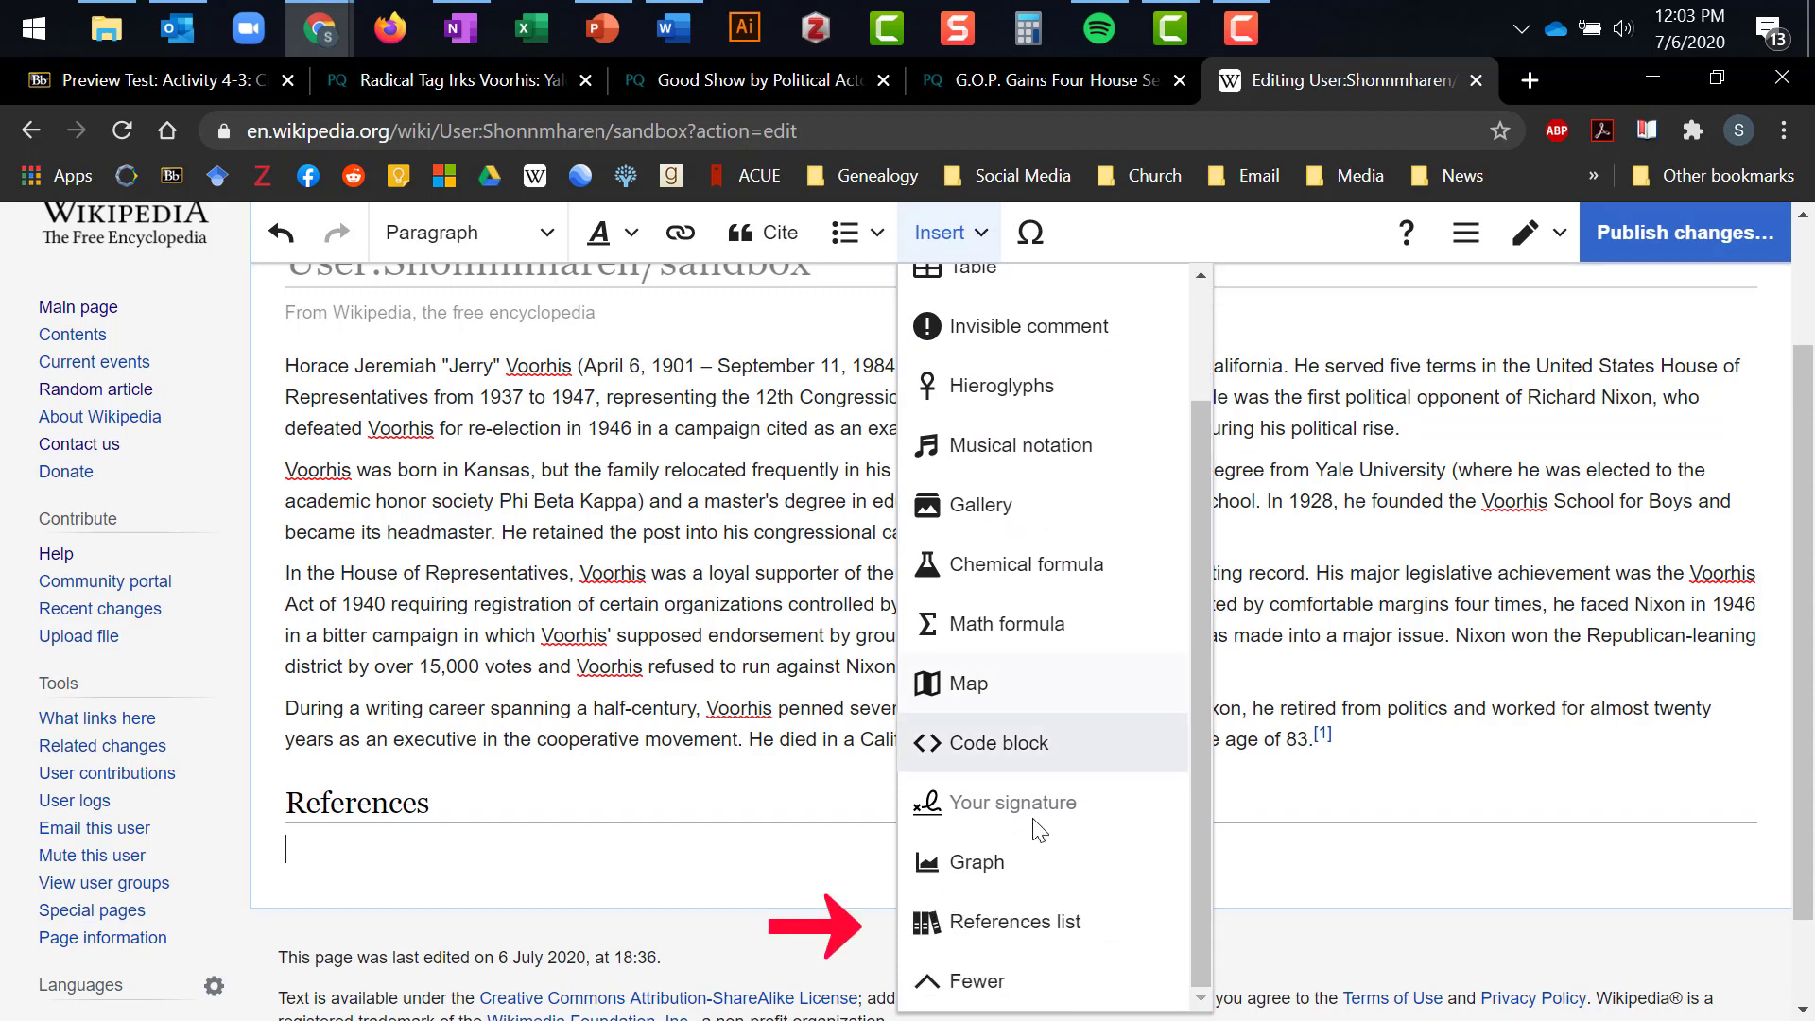
pyautogui.click(1021, 925)
pyautogui.click(1364, 786)
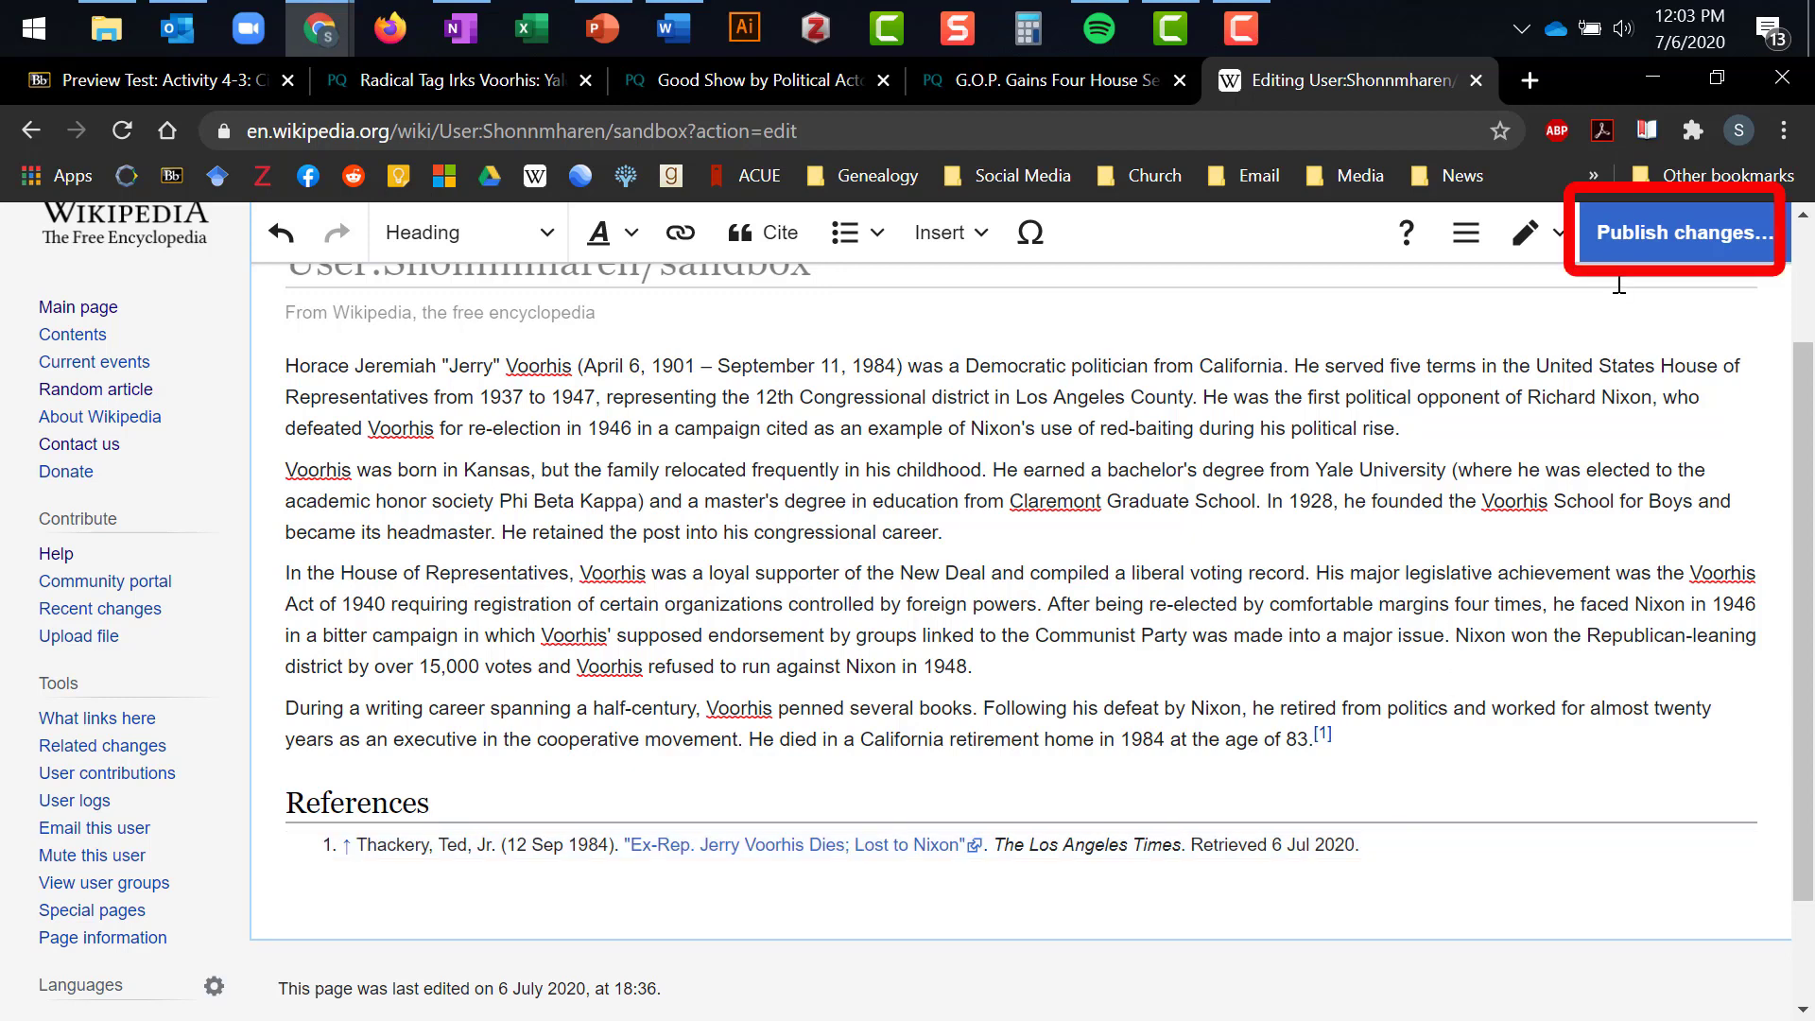
# Step: Publish the sandbox changes with the edit summary "added a citation", entering the CAPTCHA text to complete the save
pyautogui.click(1656, 256)
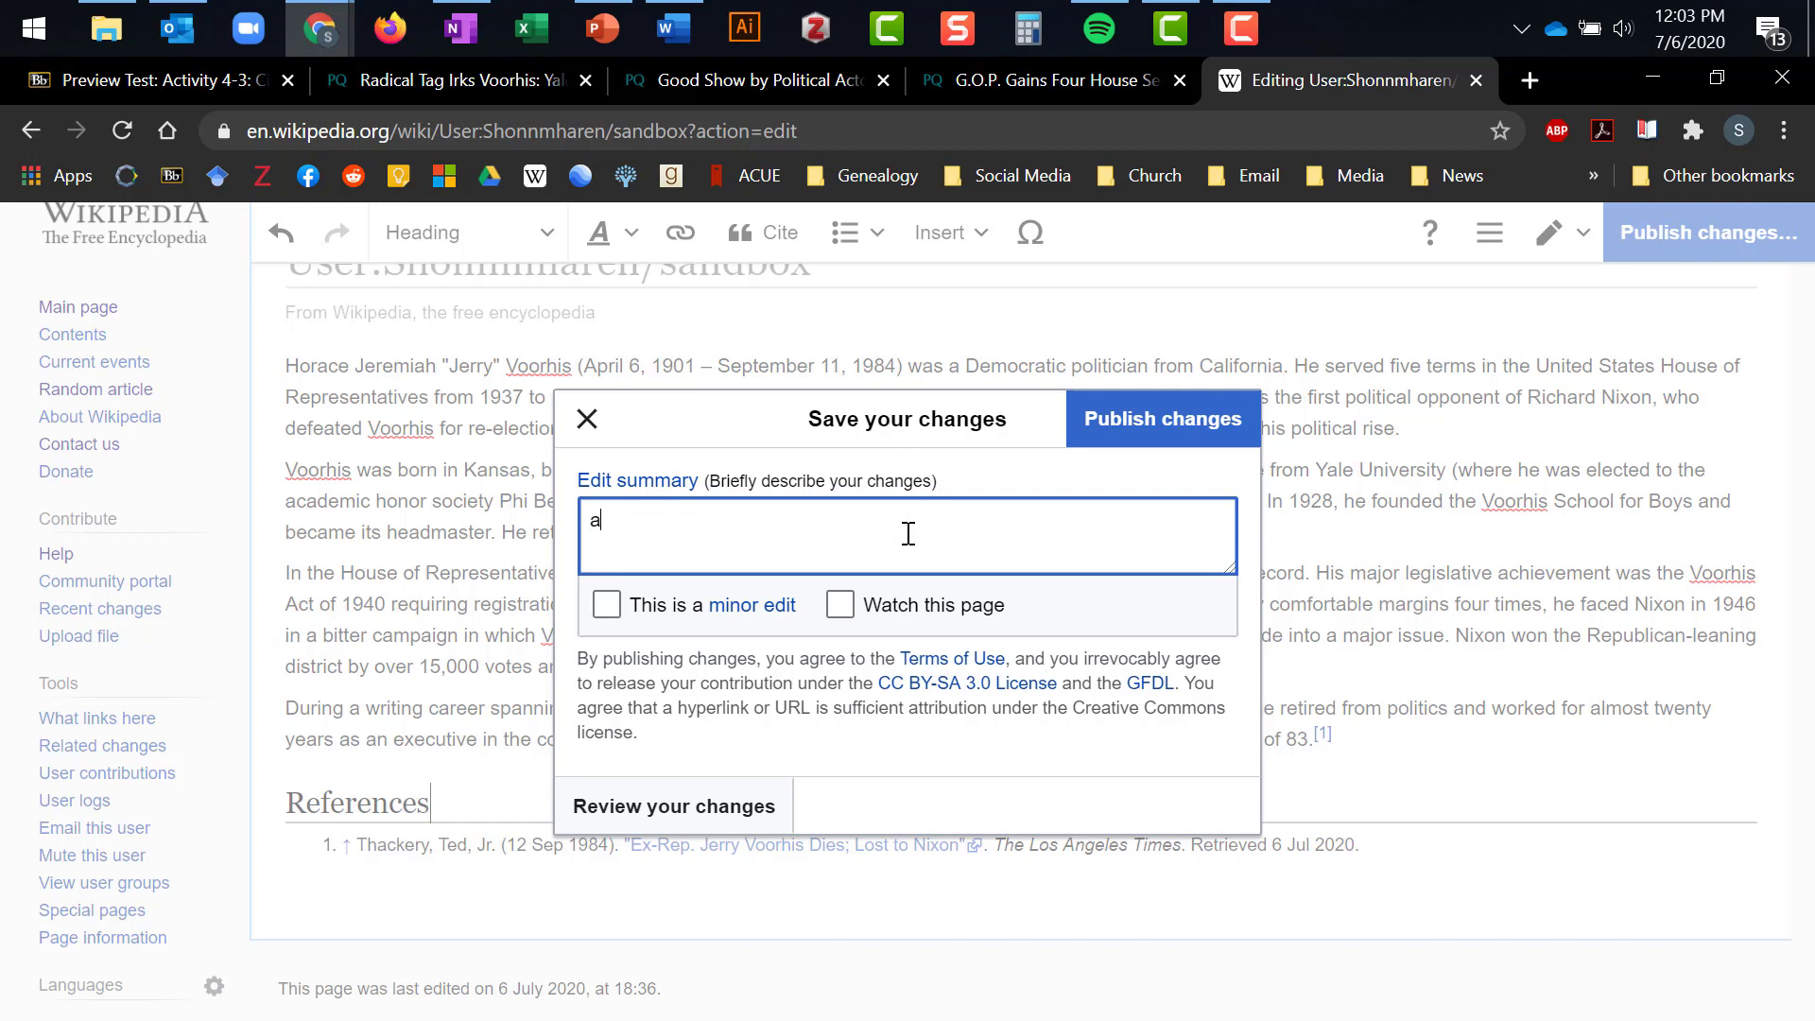
pyautogui.write('added a citation')
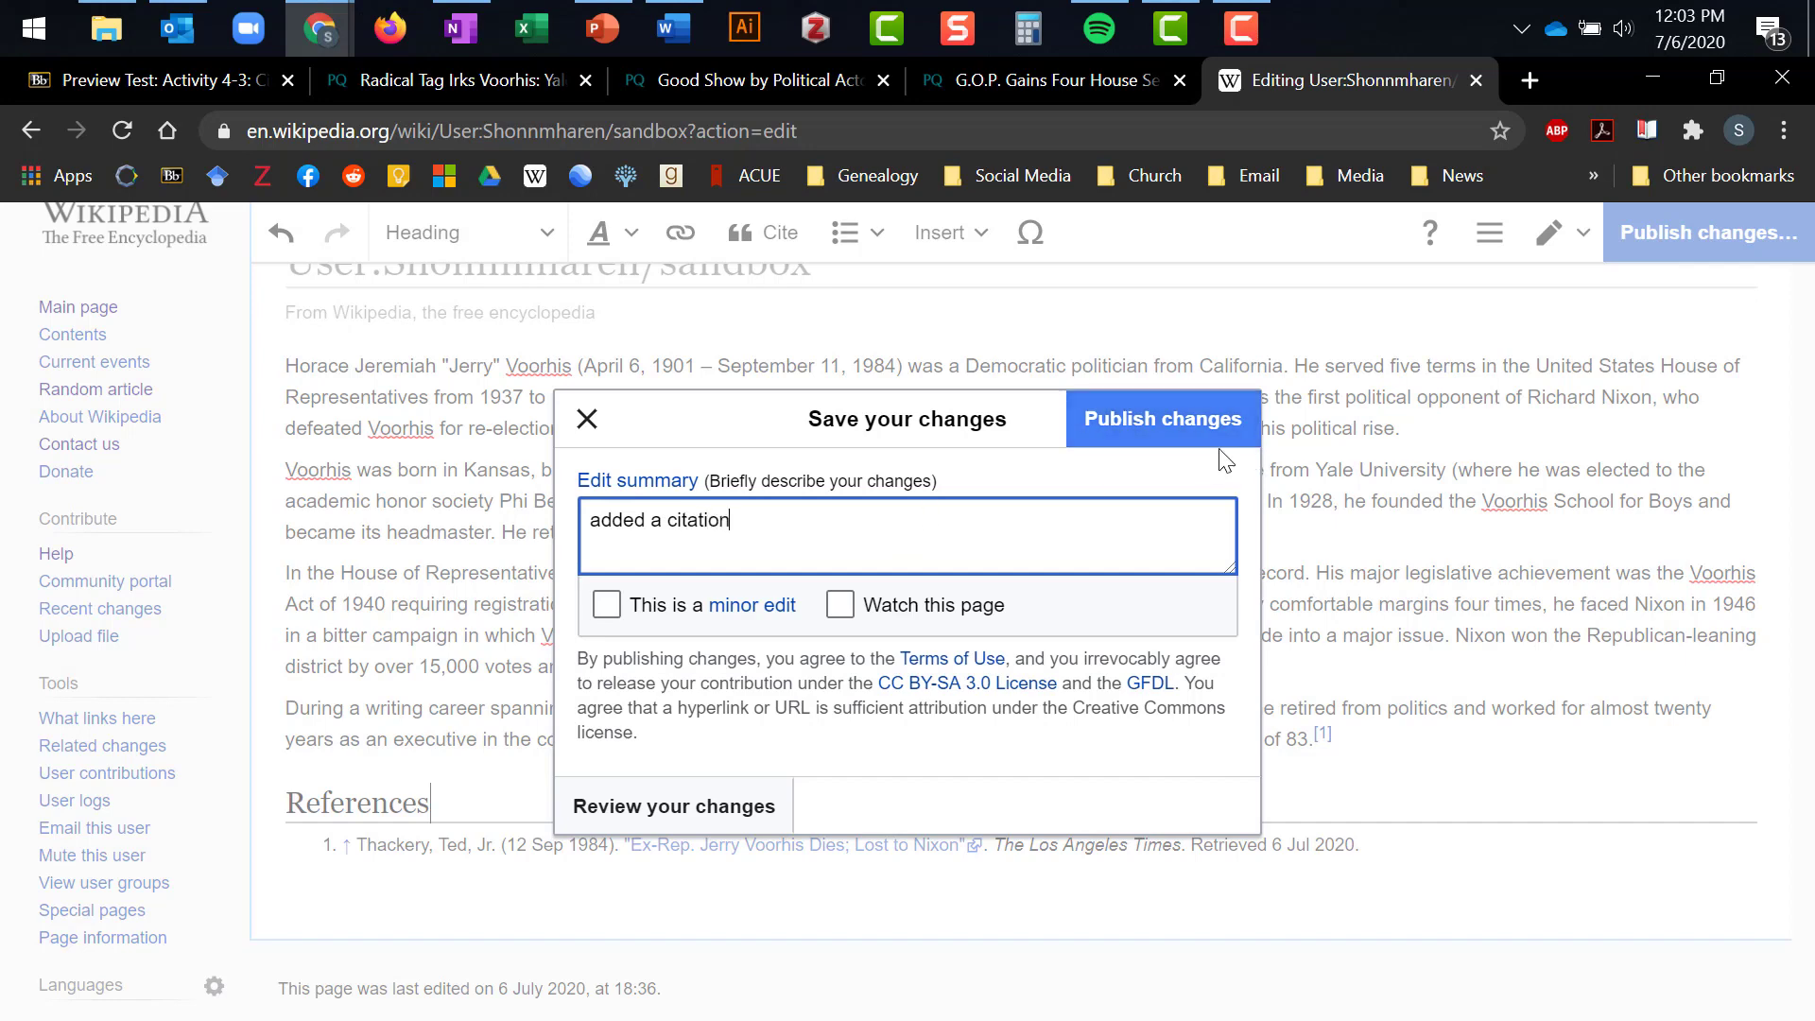
pyautogui.click(1150, 416)
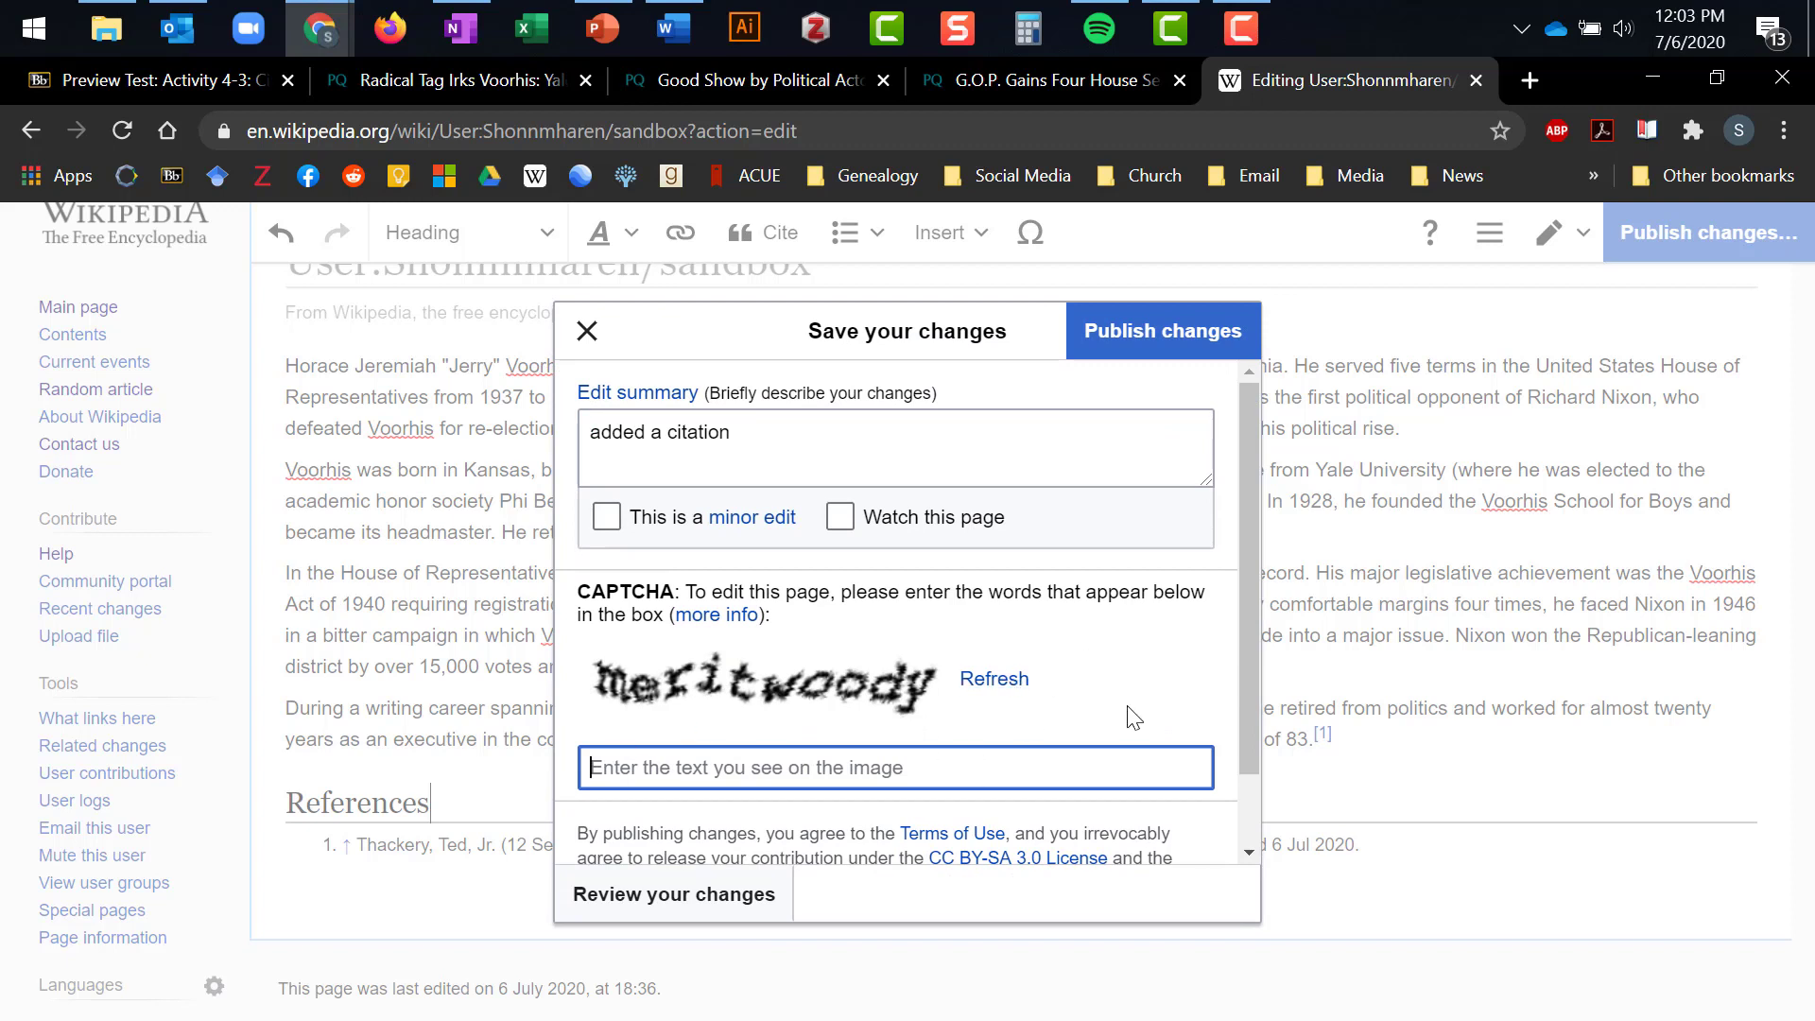
pyautogui.click(1121, 768)
pyautogui.write('meritwoody')
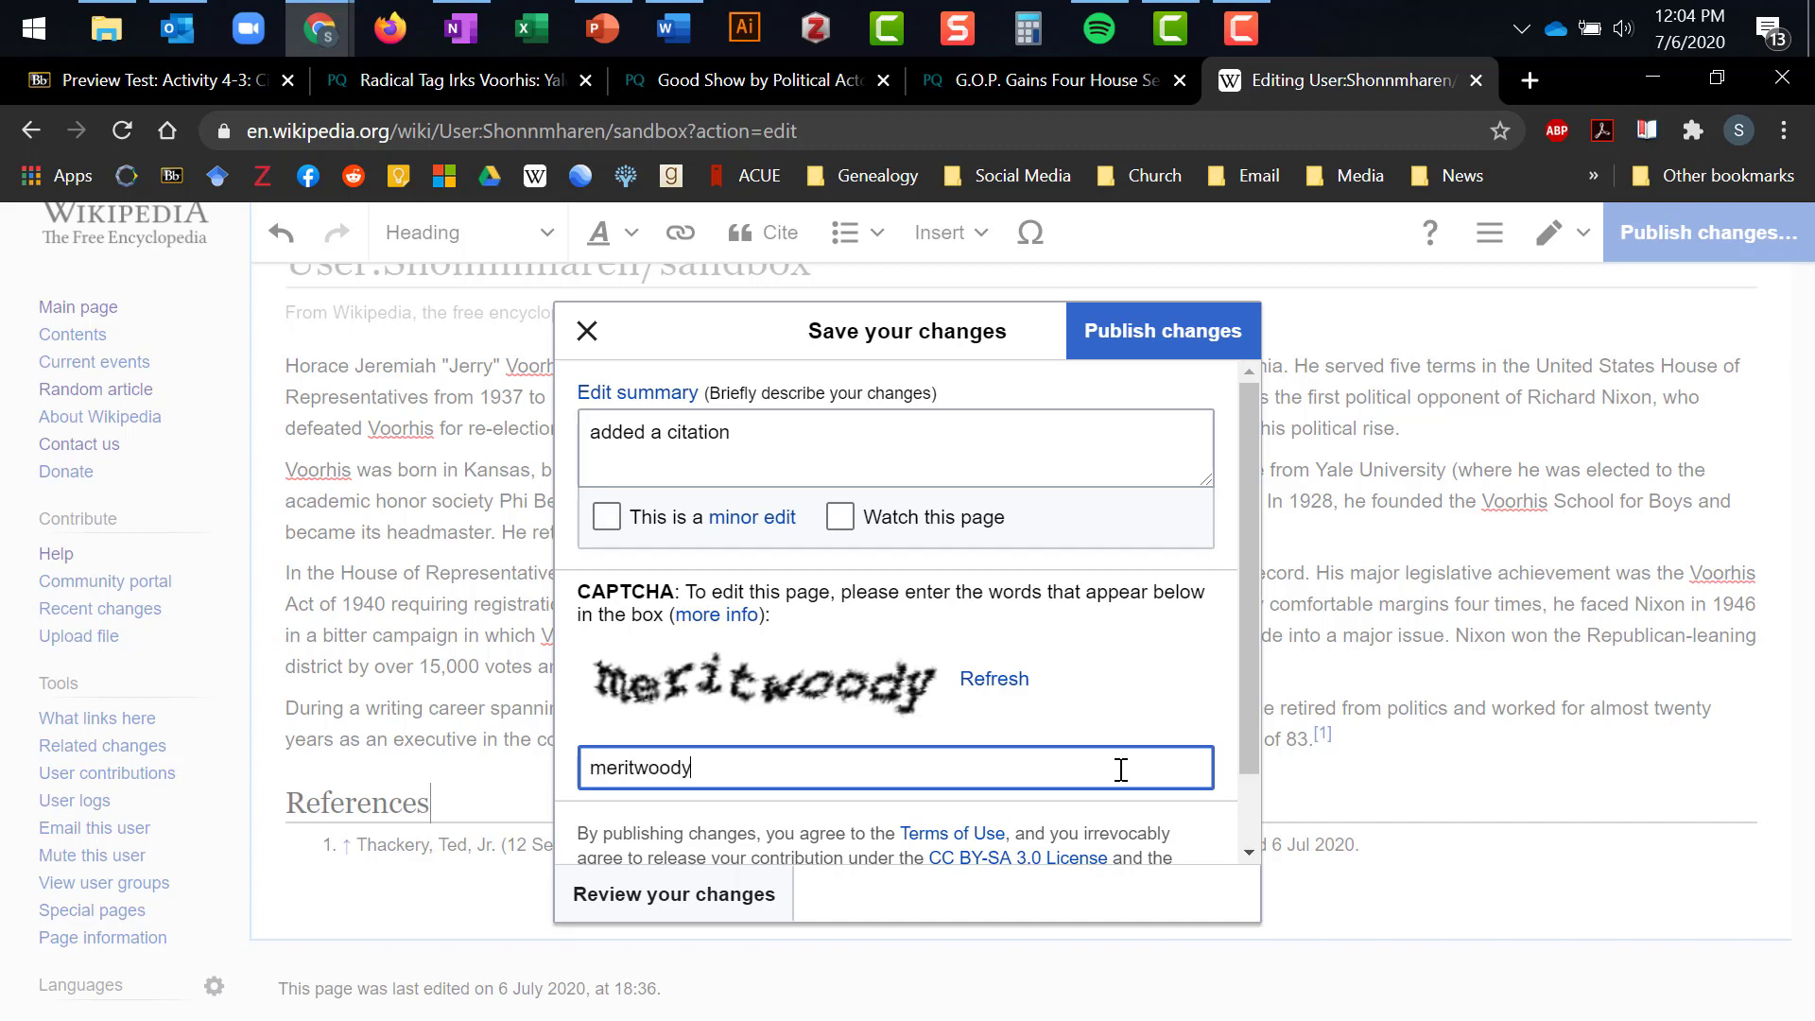
pyautogui.click(1215, 335)
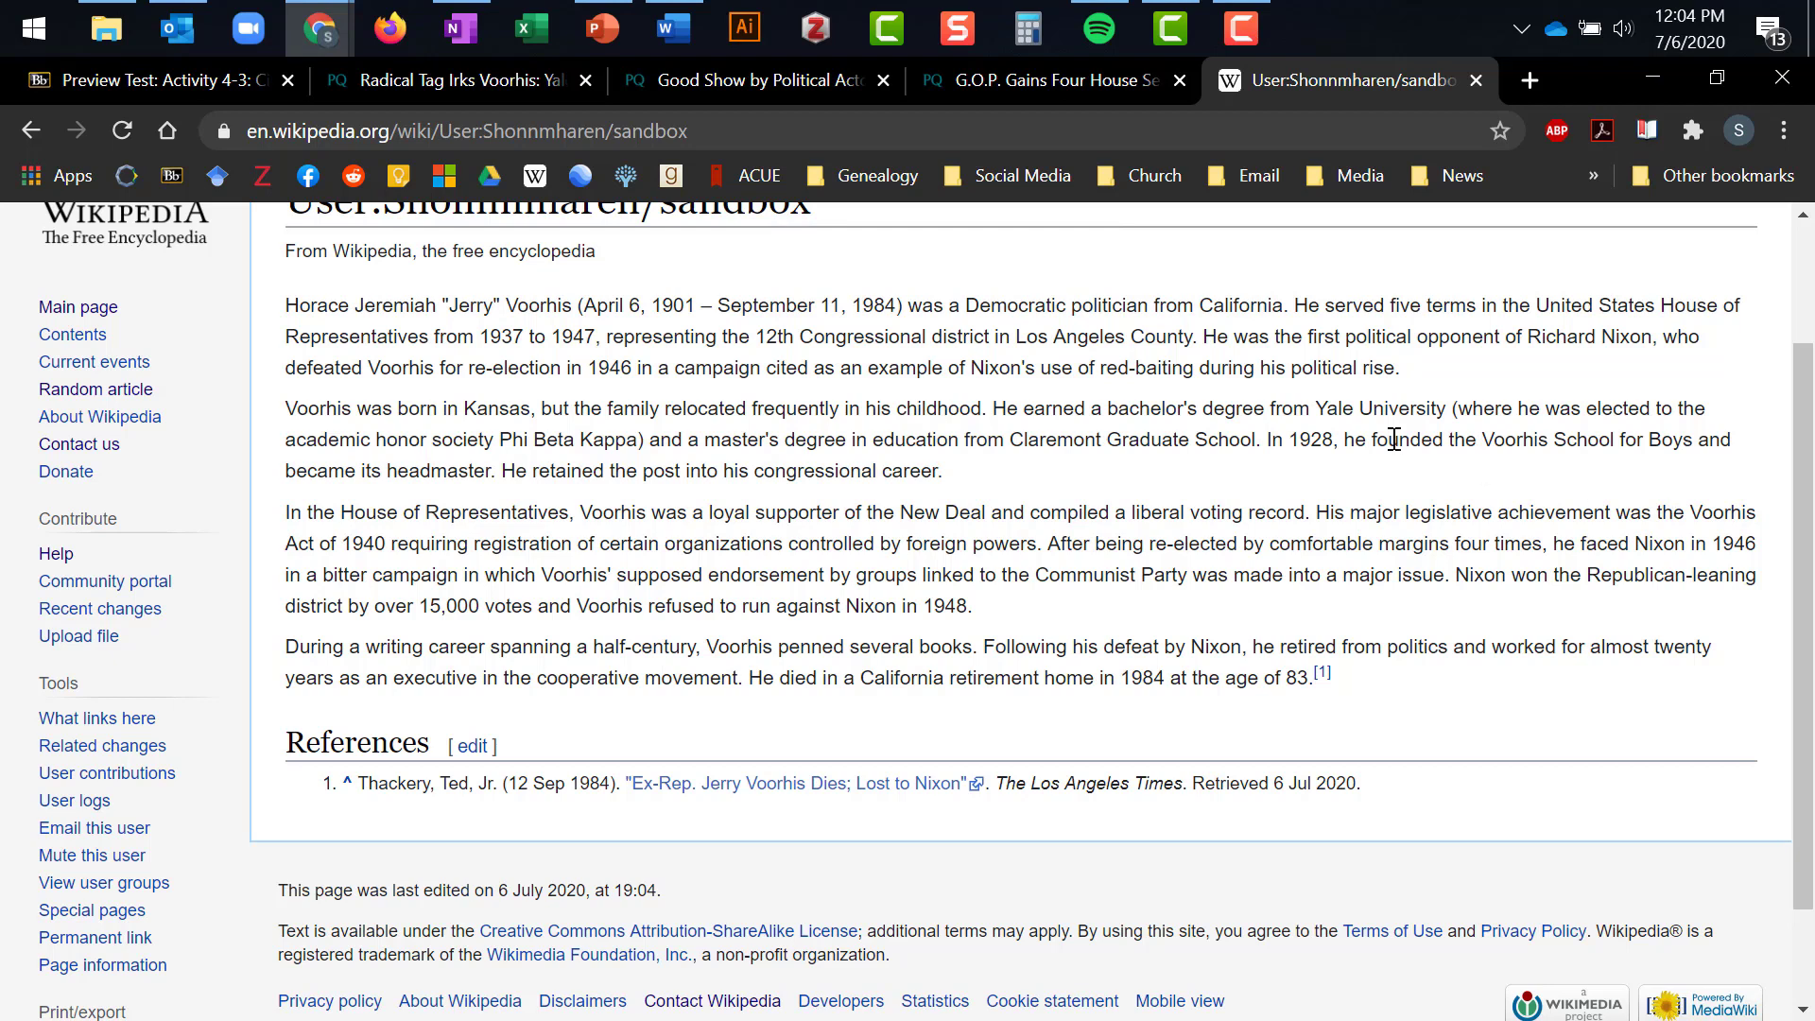
# Step: Select the full web address of the published sandbox page
pyautogui.click(707, 130)
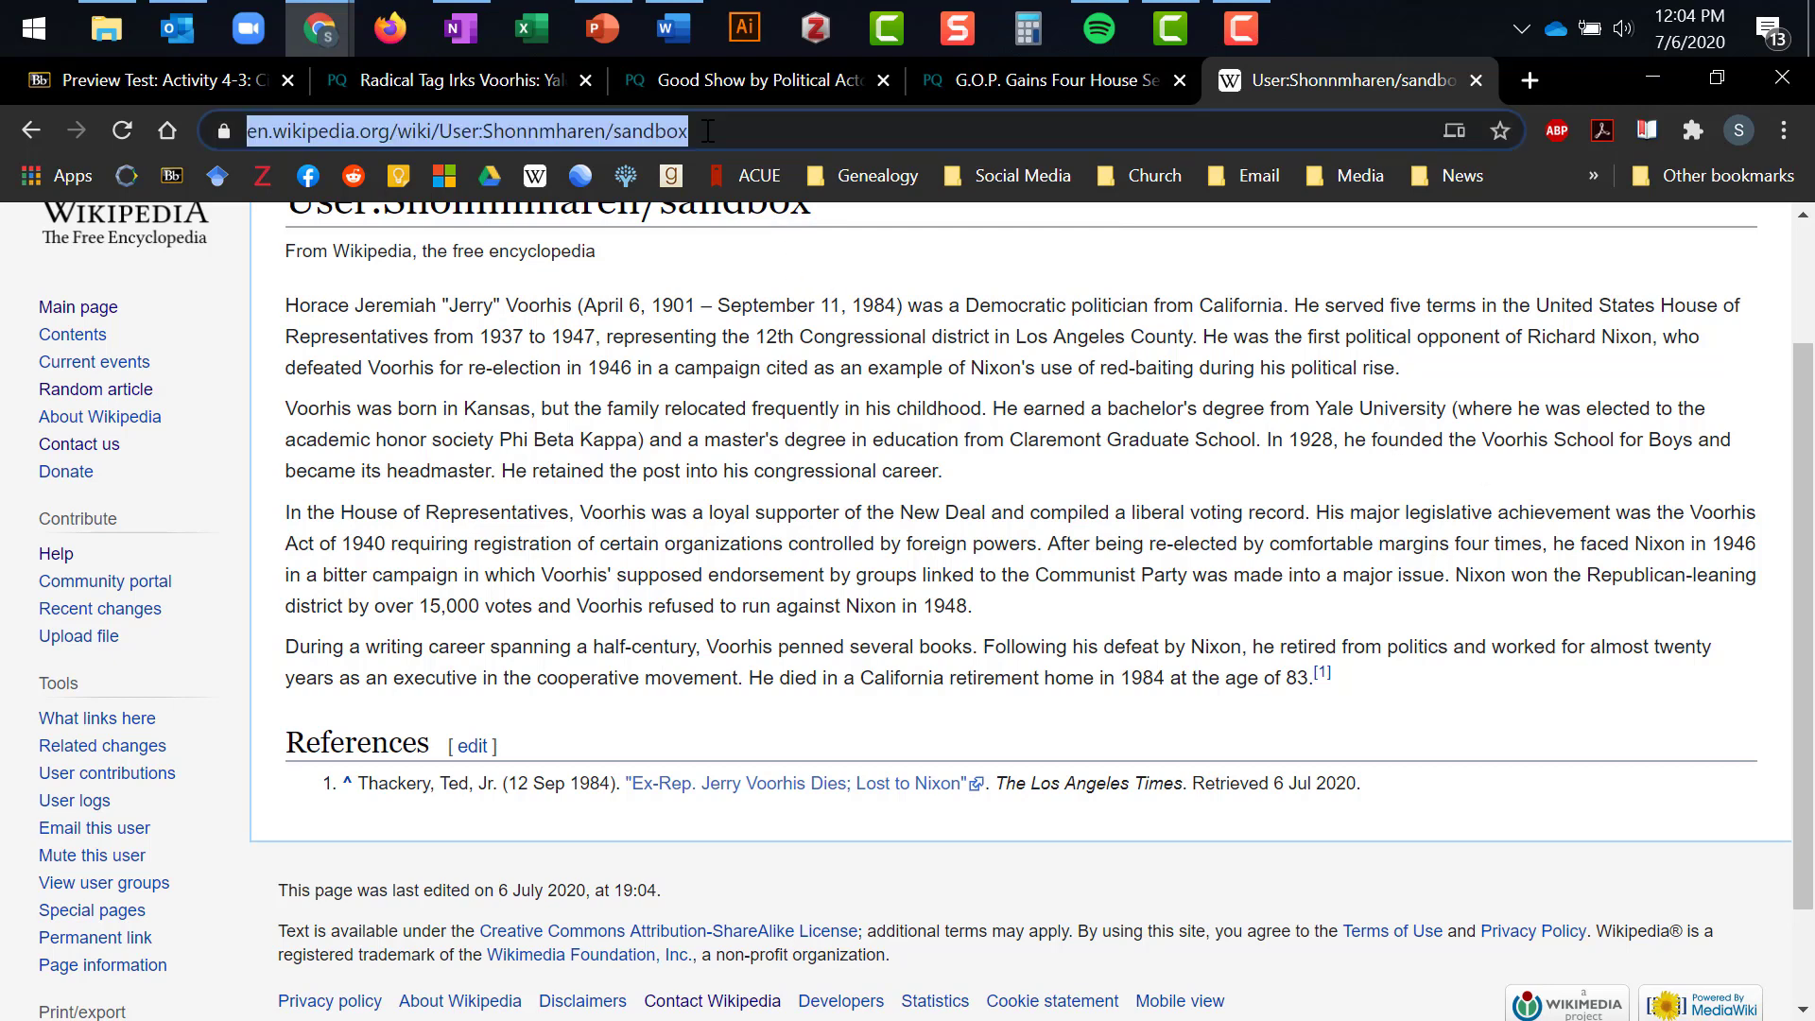